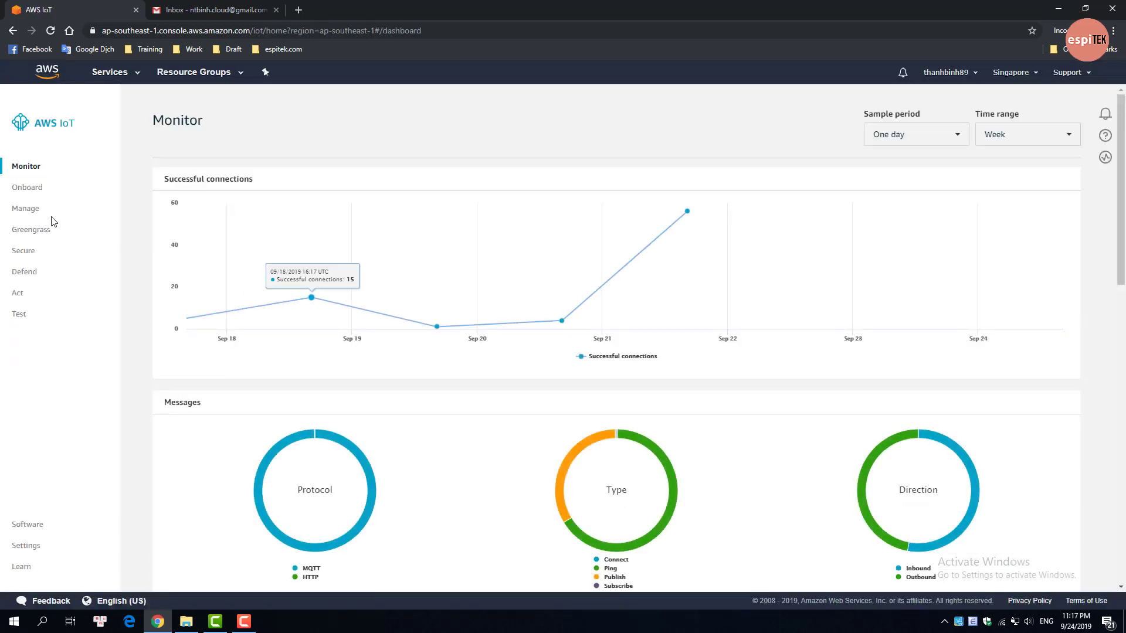
Step: Go to the Things list under Manage and start creating a new thing
{"action": "left_click", "coordinate": [33, 212]}
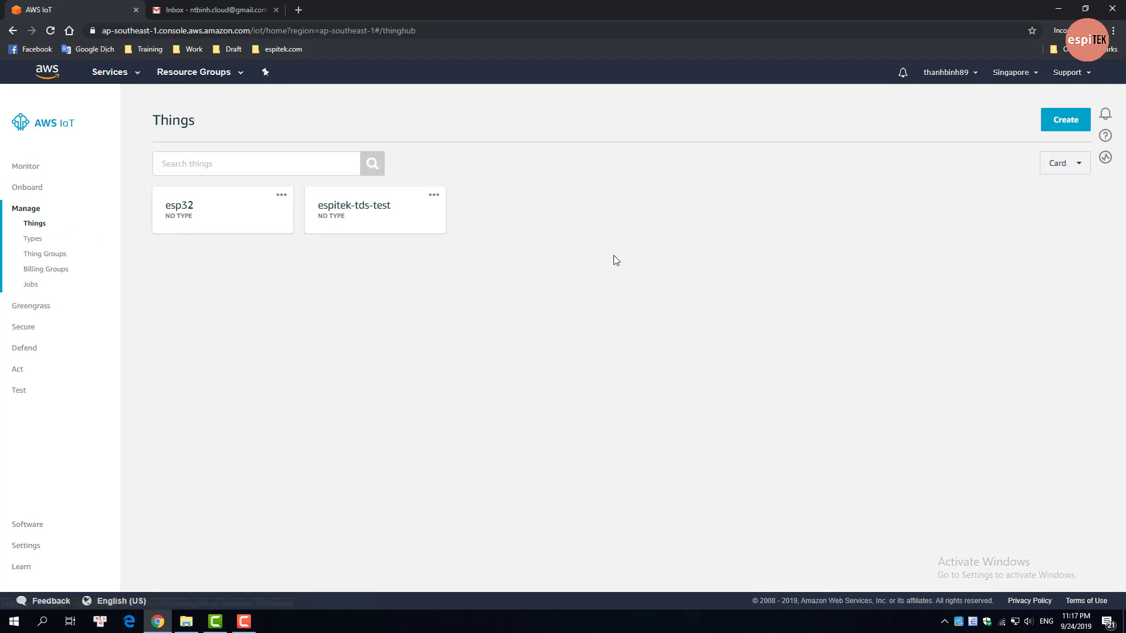
{"action": "left_click", "coordinate": [1058, 132]}
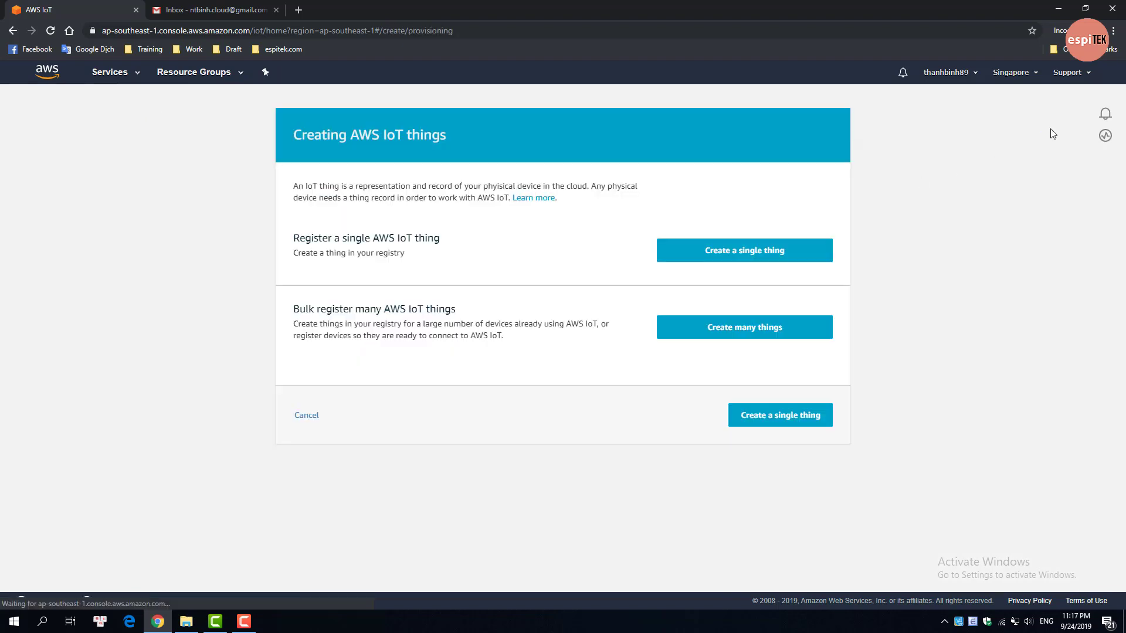
Step: Choose single-thing registration, name it mqtt-fx-client, and generate a one-click certificate
{"action": "left_click", "coordinate": [817, 253]}
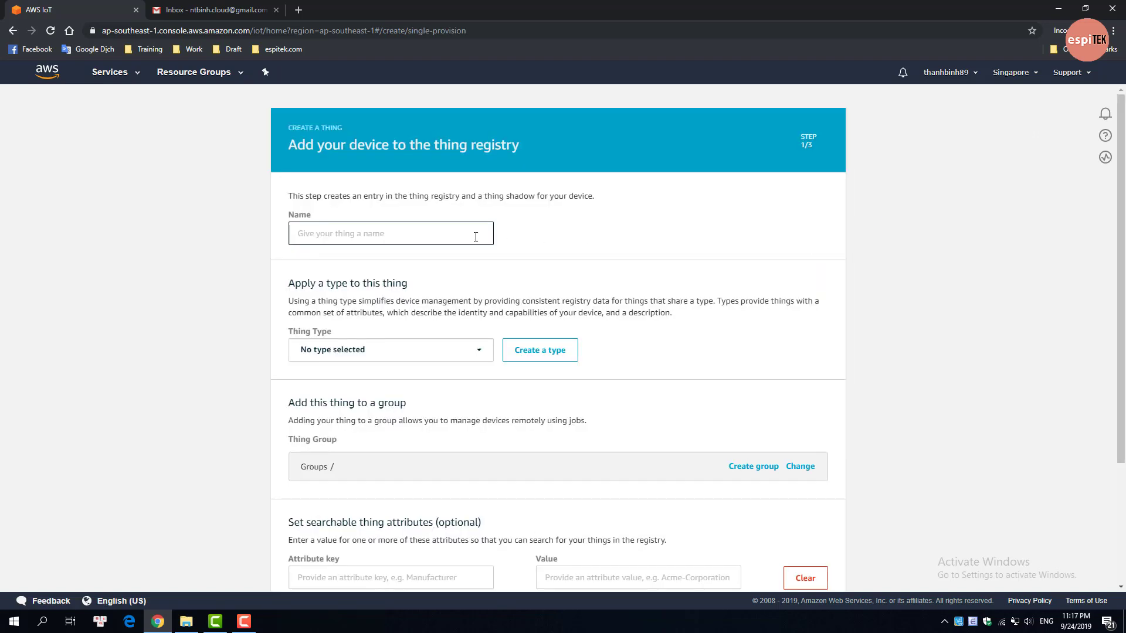
{"action": "type", "text": "mqtt-fx-client"}
{"action": "scroll", "coordinate": [683, 409], "scroll_direction": "down", "scroll_amount": 3}
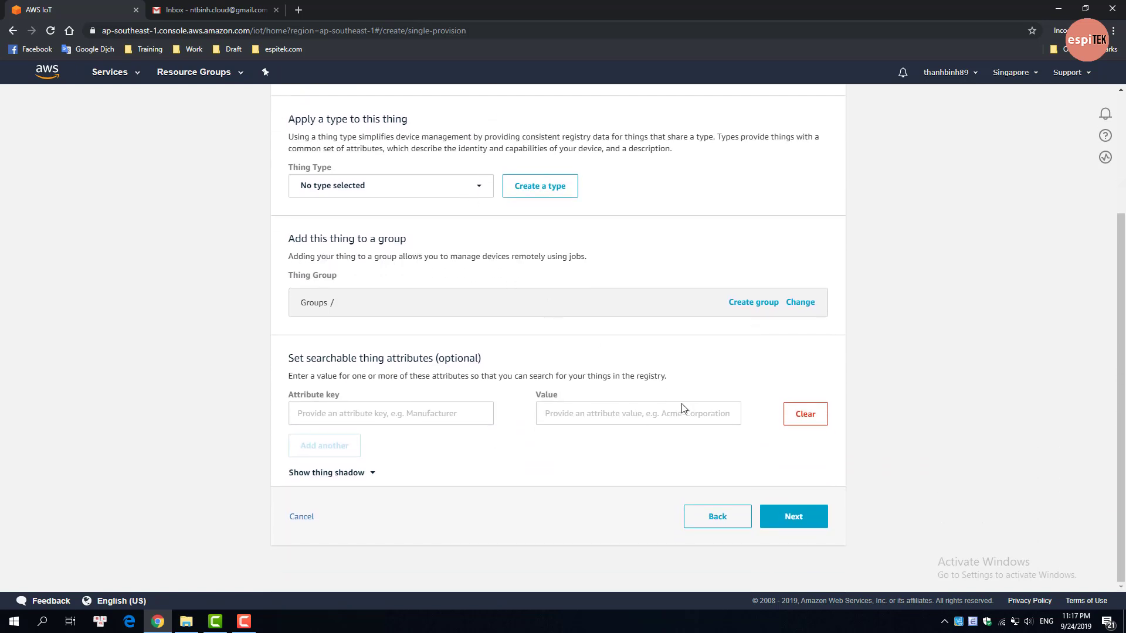
{"action": "left_click", "coordinate": [799, 513]}
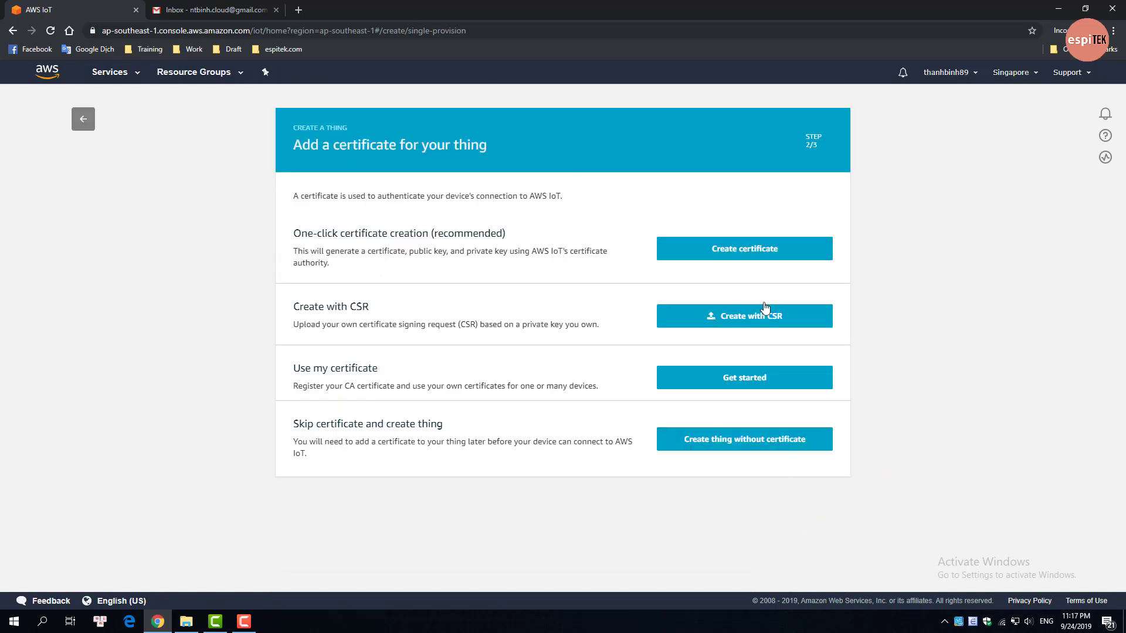
{"action": "left_click", "coordinate": [761, 260]}
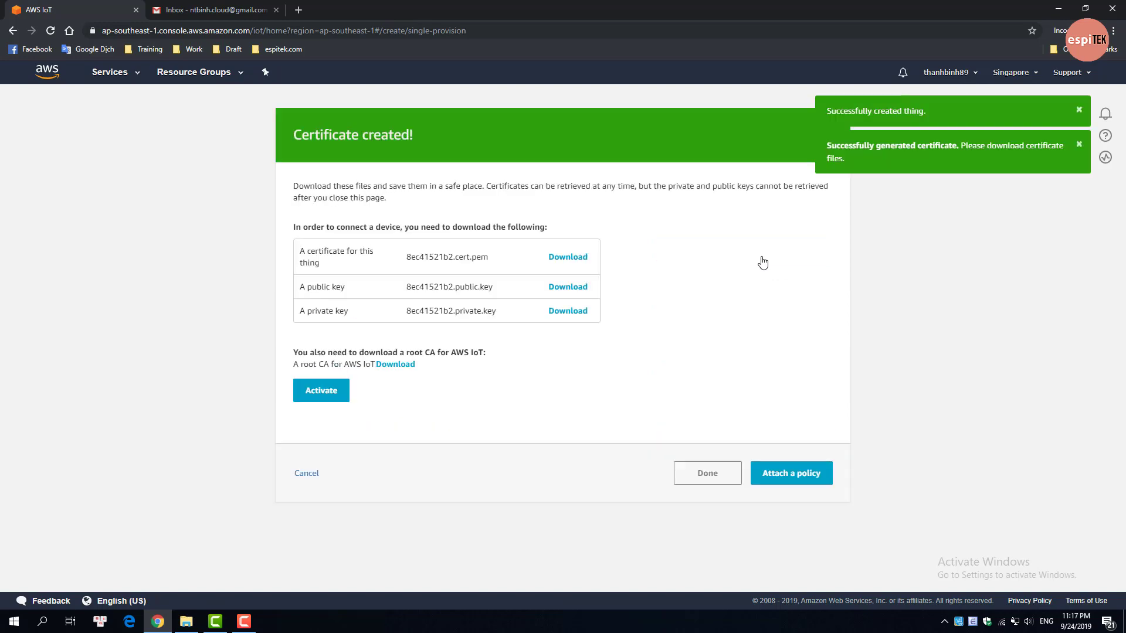
Step: Save the thing's certificate to the Desktop as cert.crt
{"action": "left_click", "coordinate": [567, 261]}
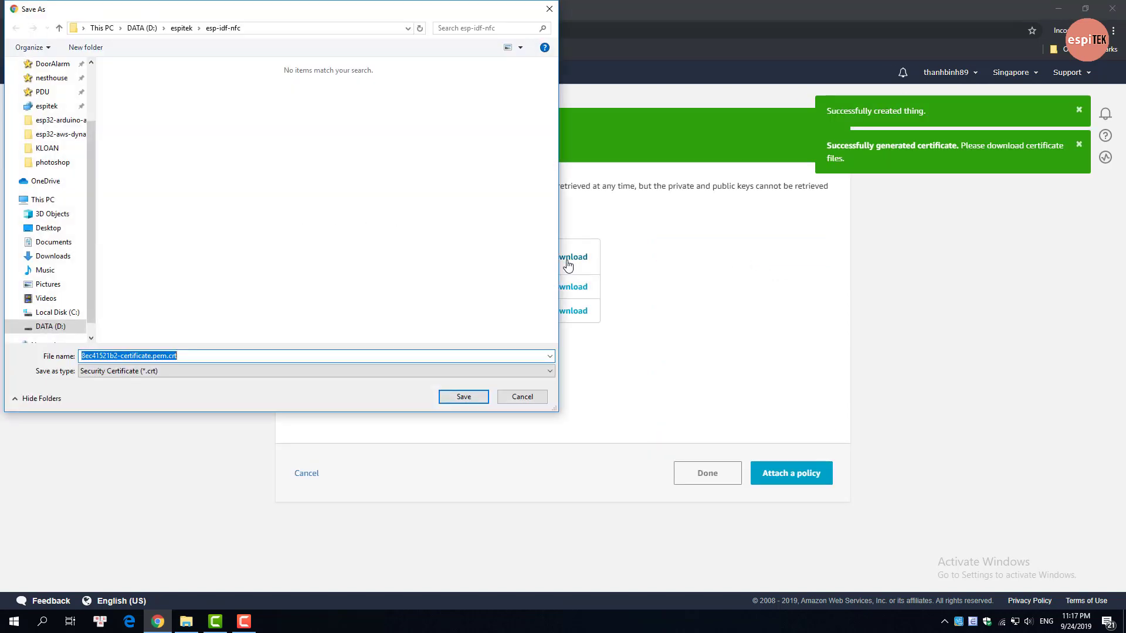
{"action": "left_click", "coordinate": [55, 229]}
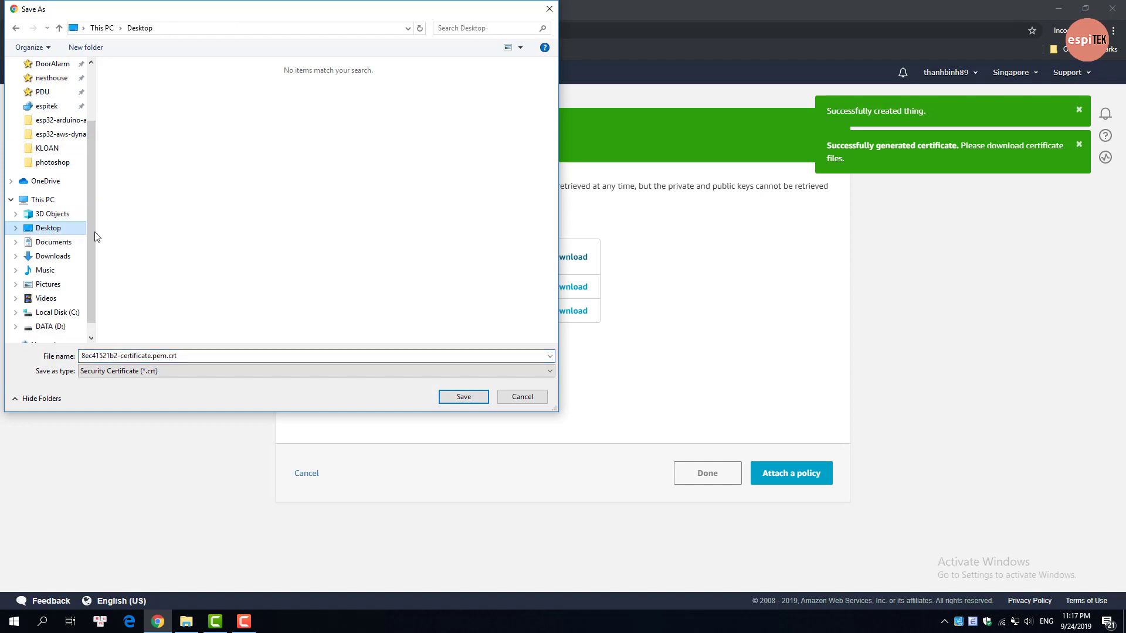
{"action": "left_click", "coordinate": [393, 356]}
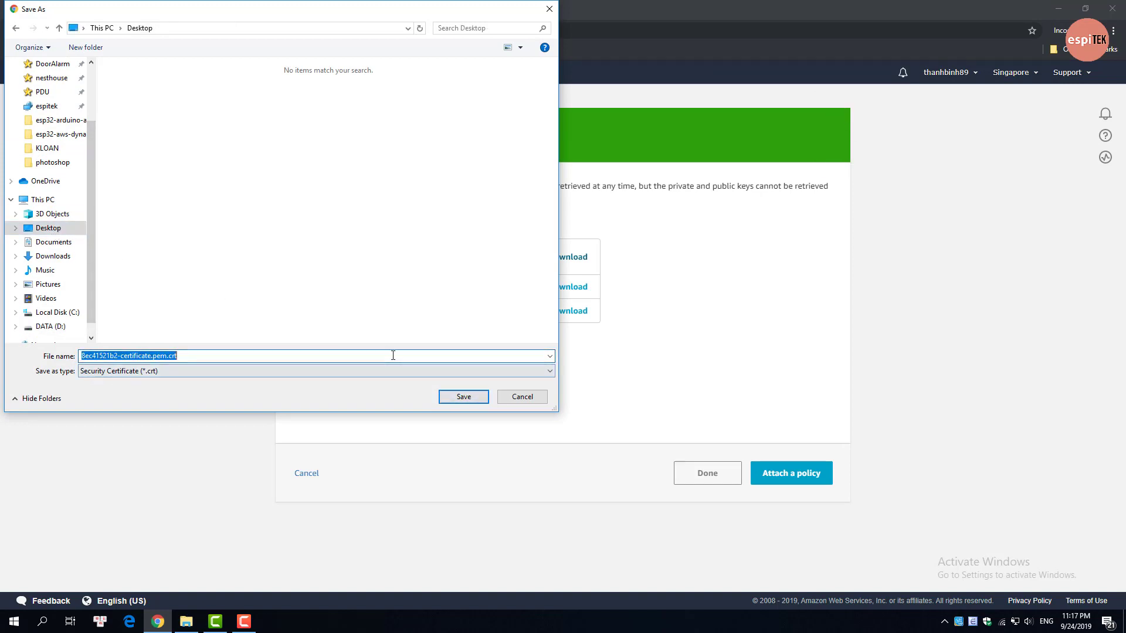
{"action": "type", "text": "cert"}
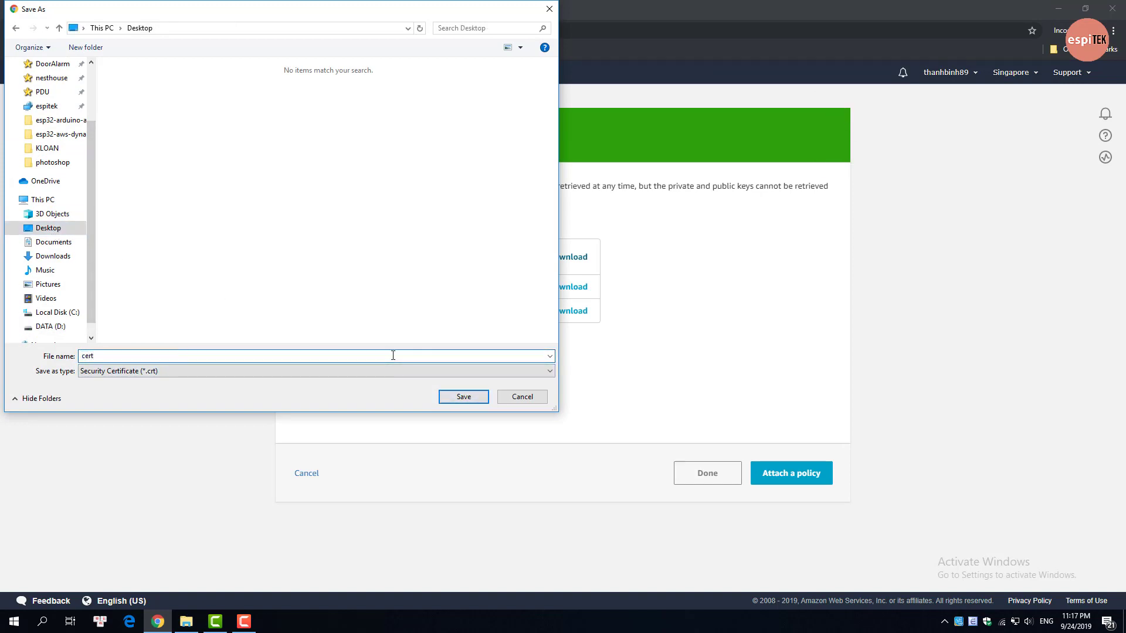
{"action": "type", "text": ".pem"}
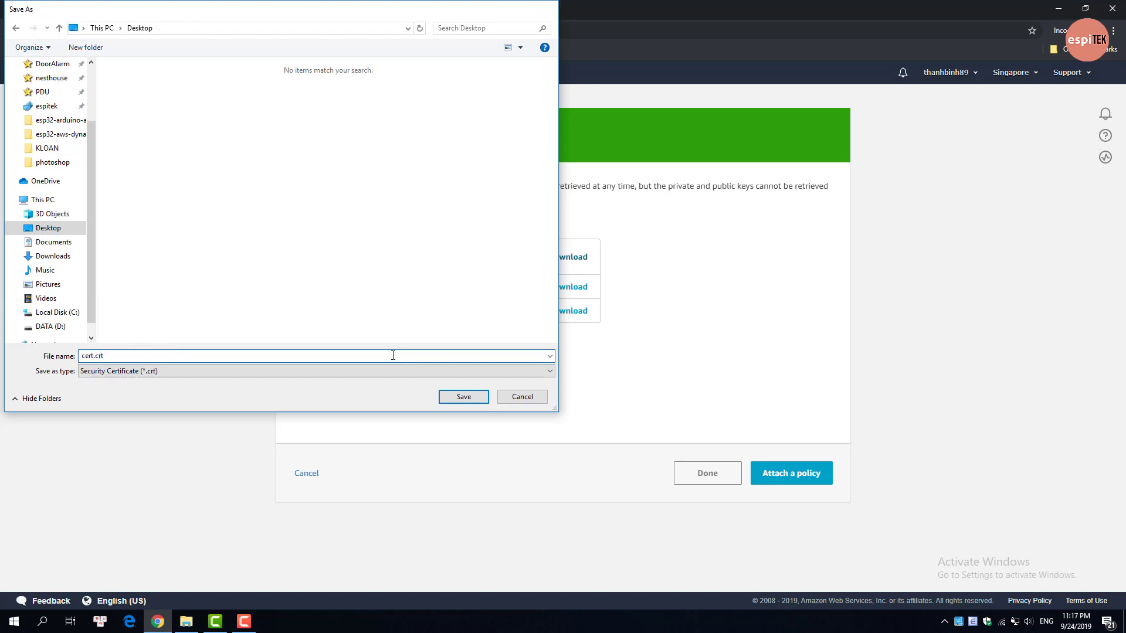
{"action": "key", "text": "Return"}
Step: Save the public key as public.pem.key, stripping the id prefix from its name
{"action": "left_click", "coordinate": [583, 288]}
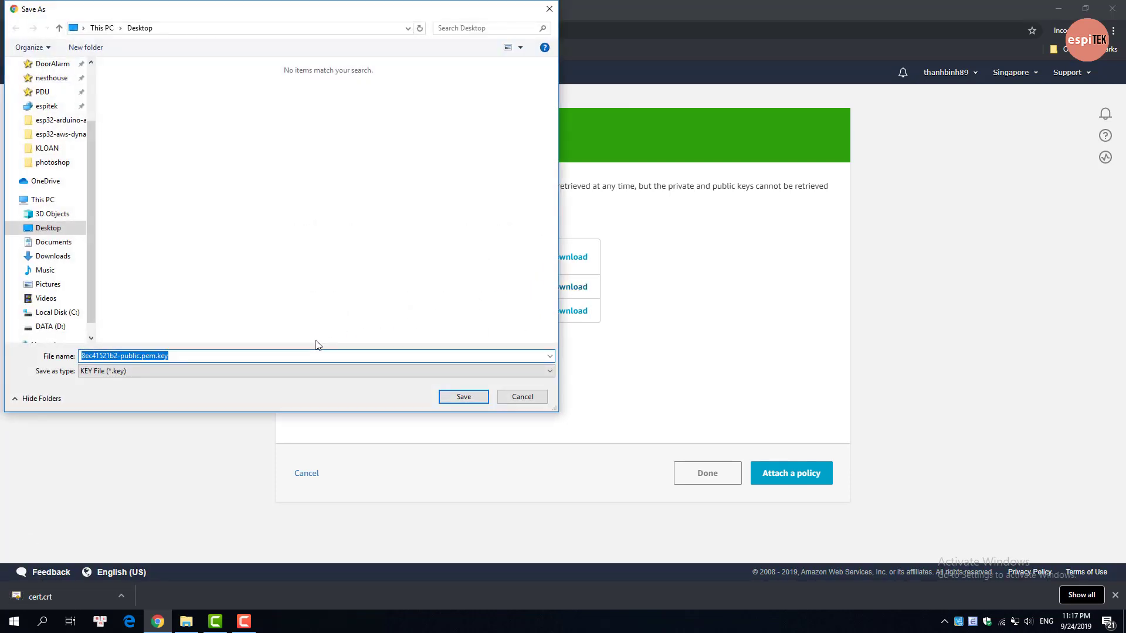
{"action": "key", "text": "Home"}
{"action": "key", "text": "Delete"}
{"action": "key", "text": "Delete"}
{"action": "key", "text": "Delete"}
{"action": "key", "text": "Delete"}
{"action": "key", "text": "Delete"}
{"action": "key", "text": "Delete"}
{"action": "key", "text": "Delete"}
{"action": "key", "text": "Delete"}
{"action": "key", "text": "Delete"}
{"action": "key", "text": "Delete"}
{"action": "key", "text": "Delete"}
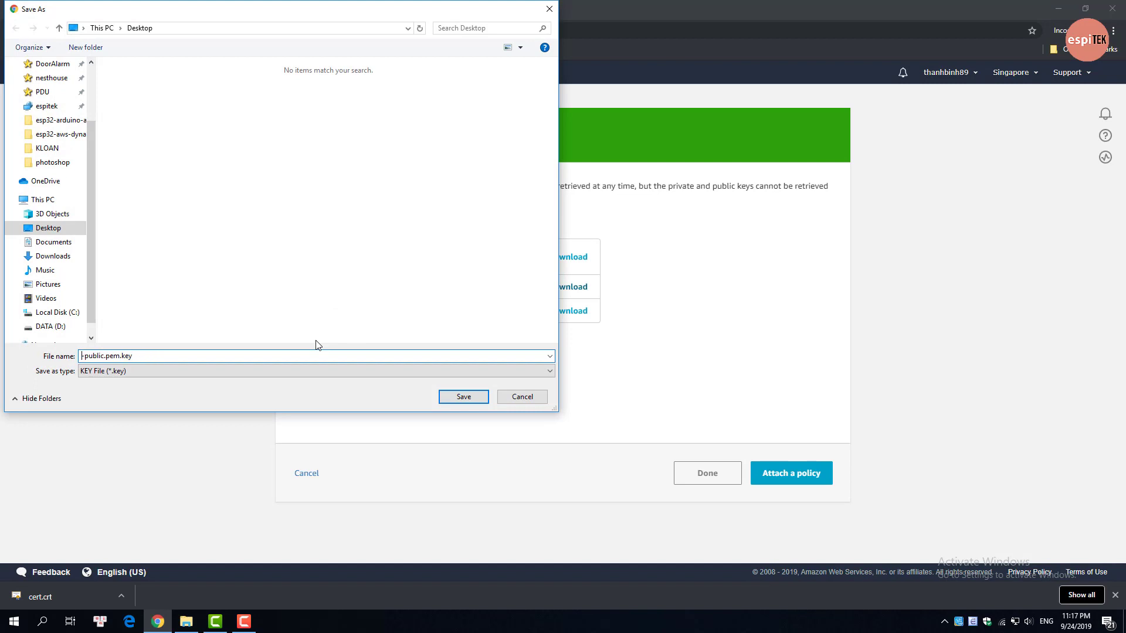
{"action": "key", "text": "Return"}
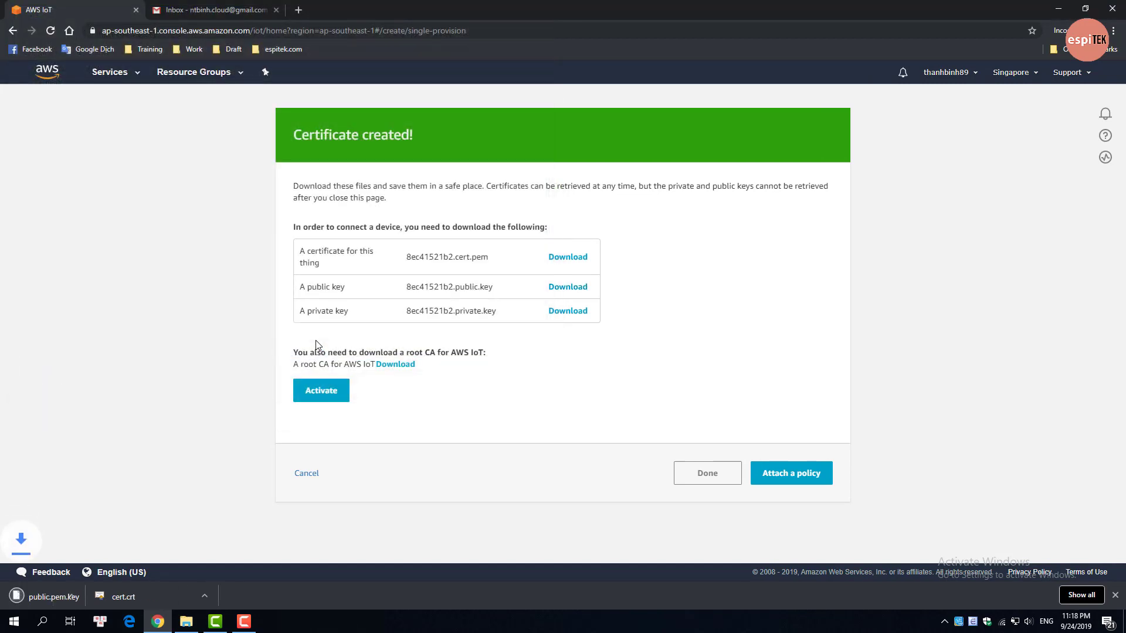
Step: Save the private key as private.pem.key and open the root CA download information
{"action": "left_click", "coordinate": [574, 317]}
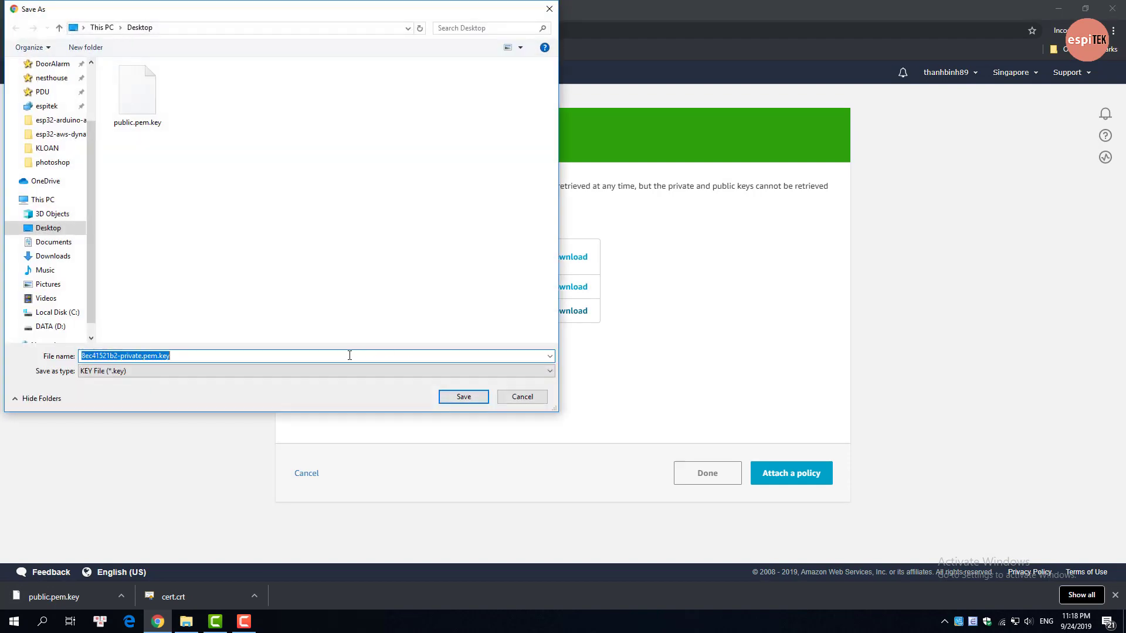
{"action": "key", "text": "Home"}
{"action": "key", "text": "Delete"}
{"action": "key", "text": "Delete"}
{"action": "key", "text": "Delete"}
{"action": "key", "text": "Delete"}
{"action": "key", "text": "Delete"}
{"action": "key", "text": "Delete"}
{"action": "key", "text": "Delete"}
{"action": "key", "text": "Delete"}
{"action": "key", "text": "Delete"}
{"action": "key", "text": "Delete"}
{"action": "key", "text": "Delete"}
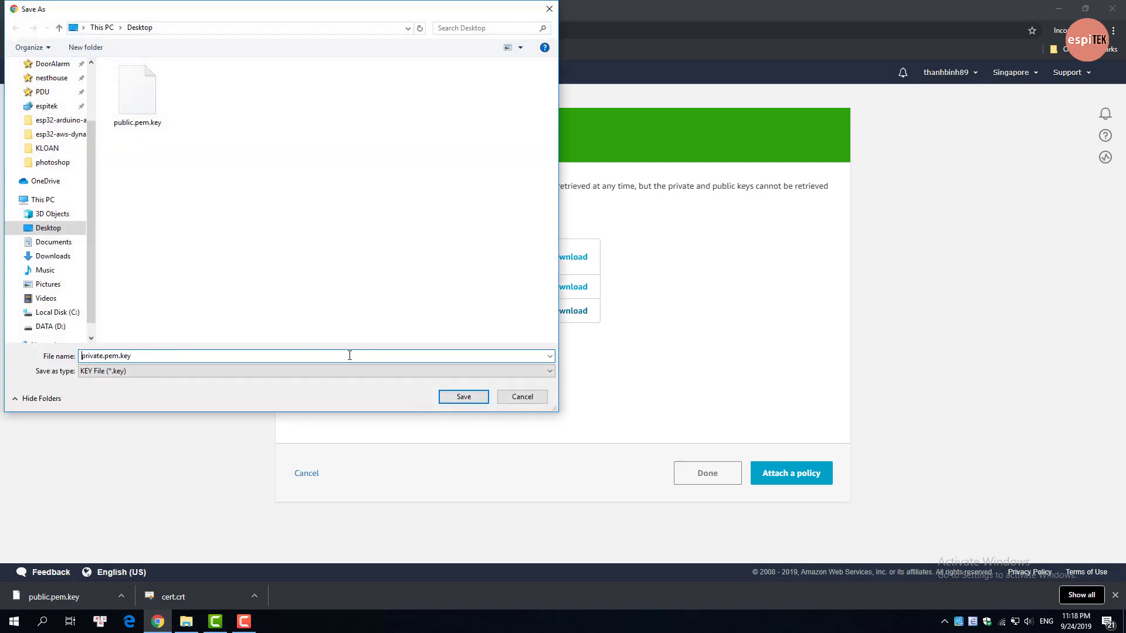
{"action": "key", "text": "Return"}
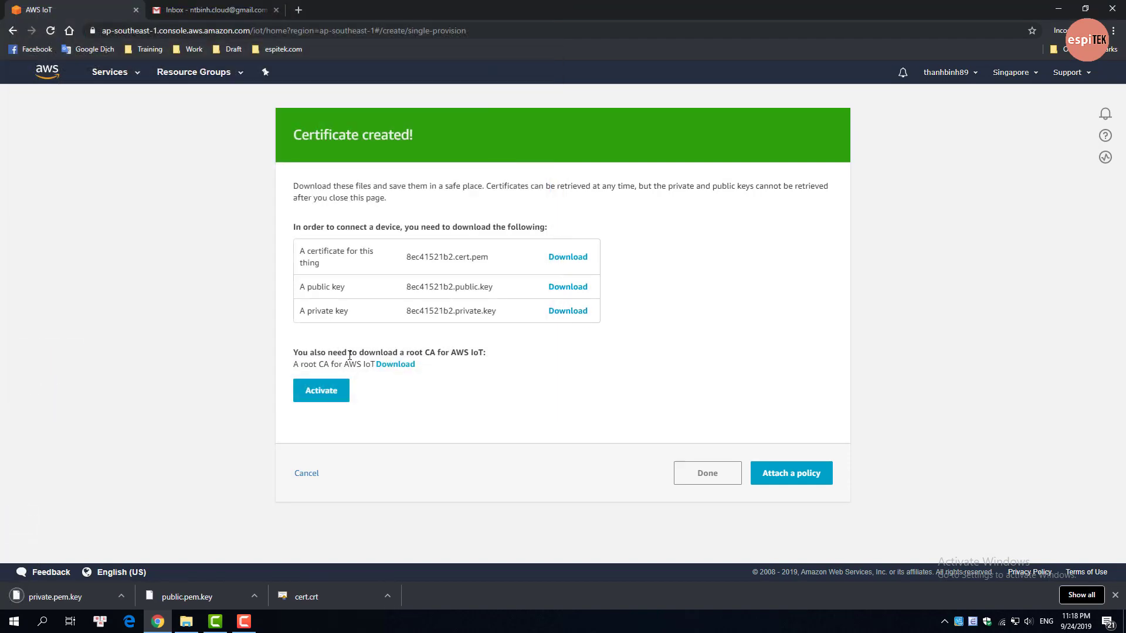
{"action": "left_click", "coordinate": [409, 366]}
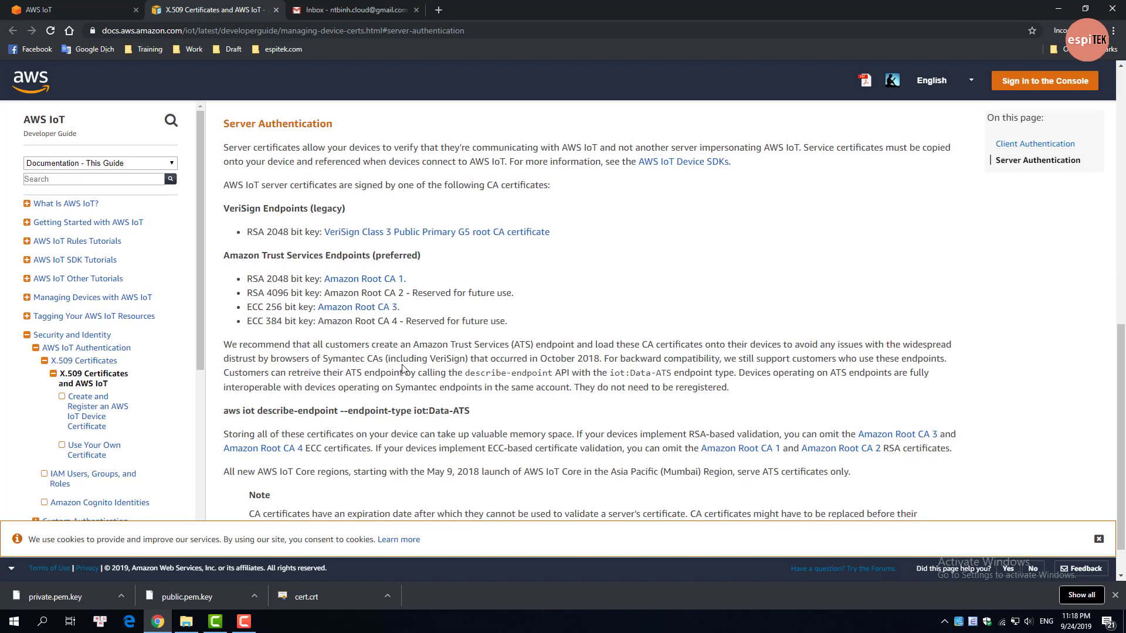
Step: Save the Amazon Root CA 1 page to the Desktop as AmazonRootCA1.pem, then return to AWS IoT
{"action": "left_click", "coordinate": [396, 284]}
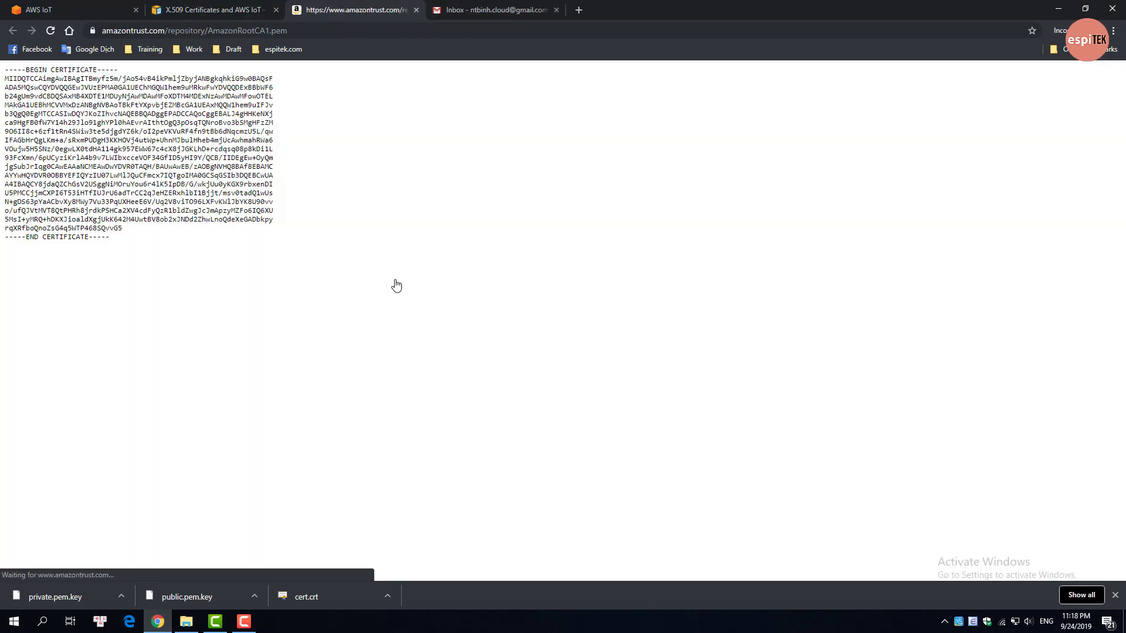
{"action": "right_click", "coordinate": [220, 186]}
{"action": "left_click", "coordinate": [251, 242]}
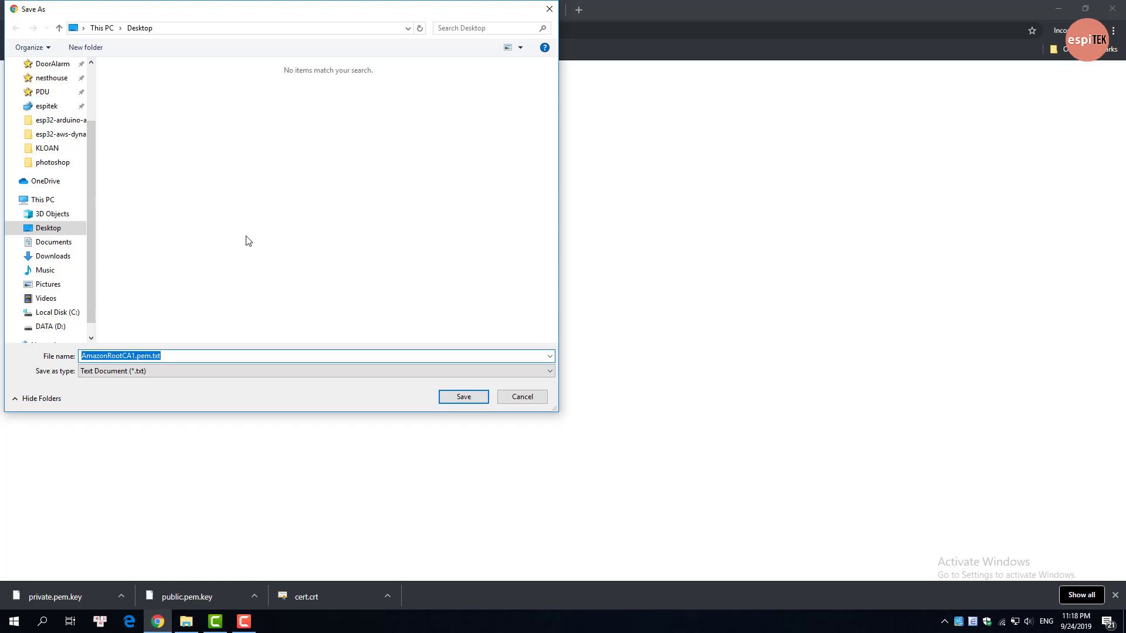
{"action": "left_click", "coordinate": [247, 237]}
{"action": "key", "text": "Return"}
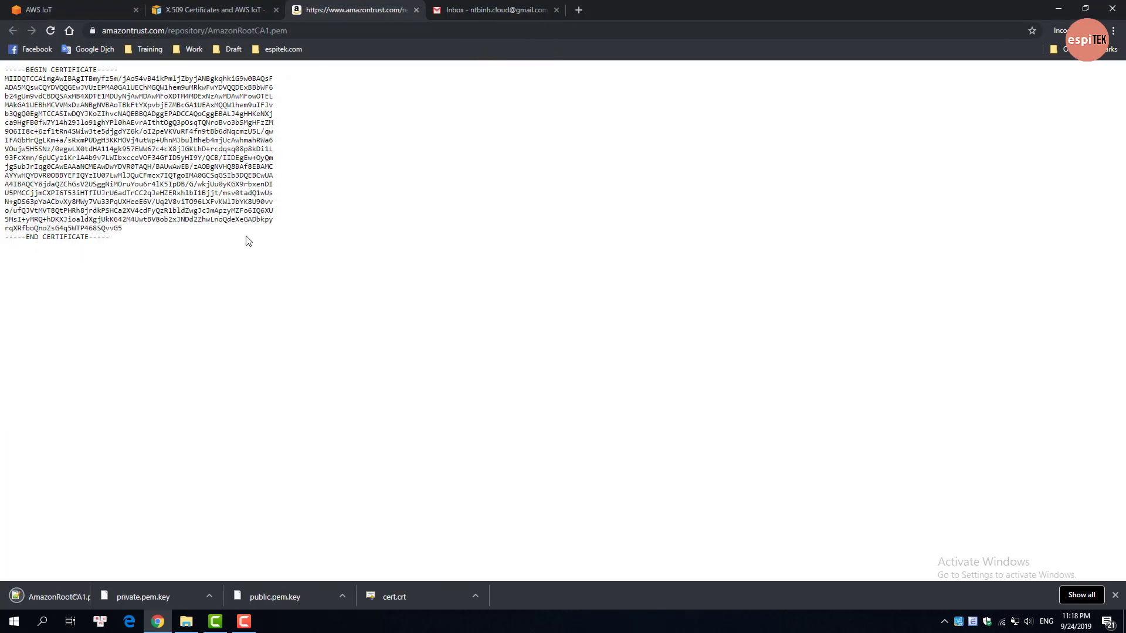
{"action": "left_click", "coordinate": [102, 19]}
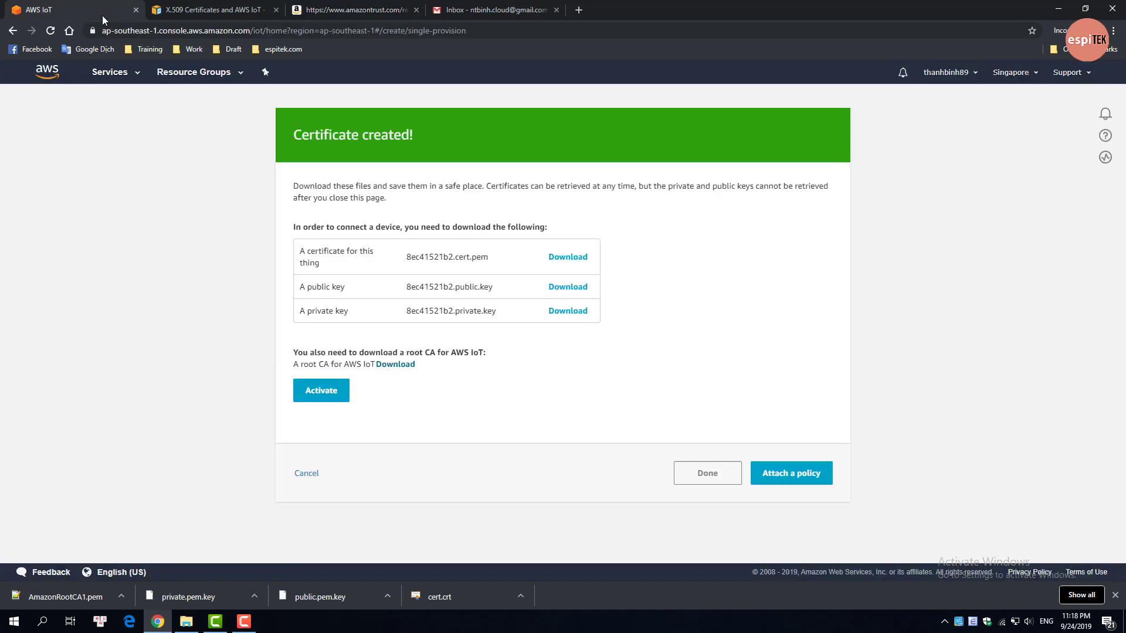
Step: Activate the new certificate, finish the thing setup, and go to the Policies list
{"action": "left_click", "coordinate": [311, 391]}
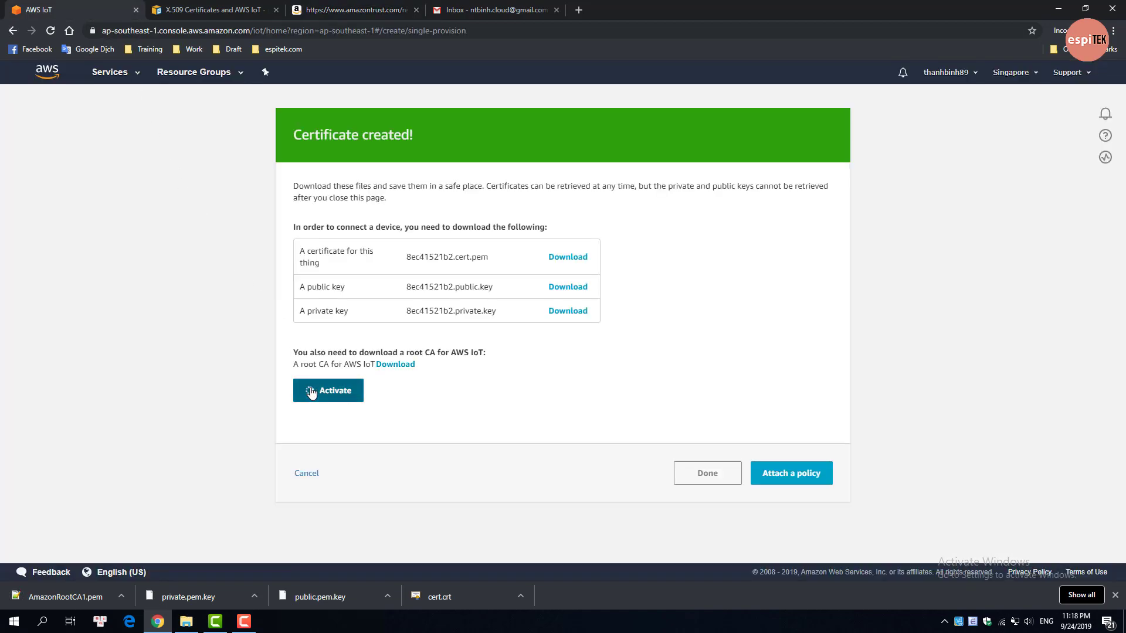
{"action": "left_click", "coordinate": [706, 473]}
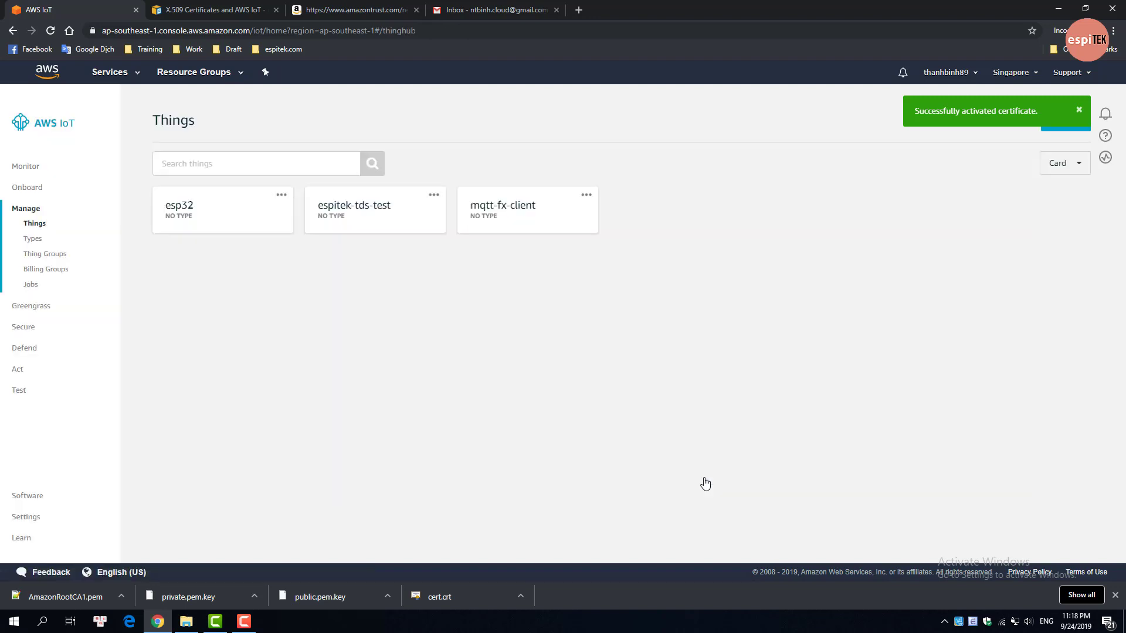
{"action": "left_click", "coordinate": [27, 329]}
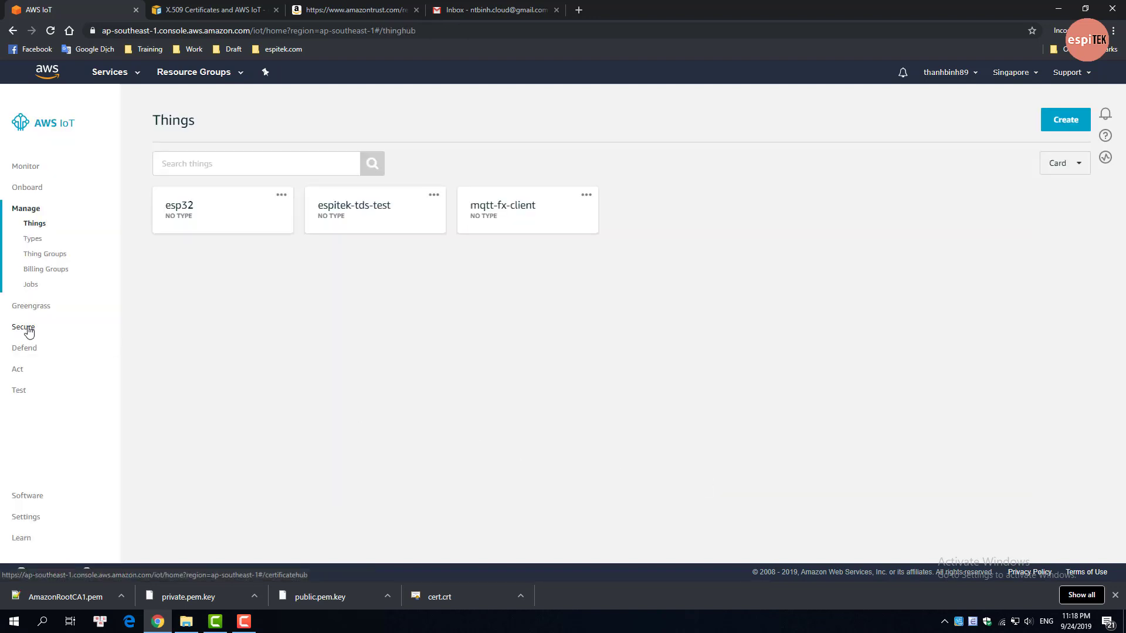
{"action": "left_click", "coordinate": [36, 282]}
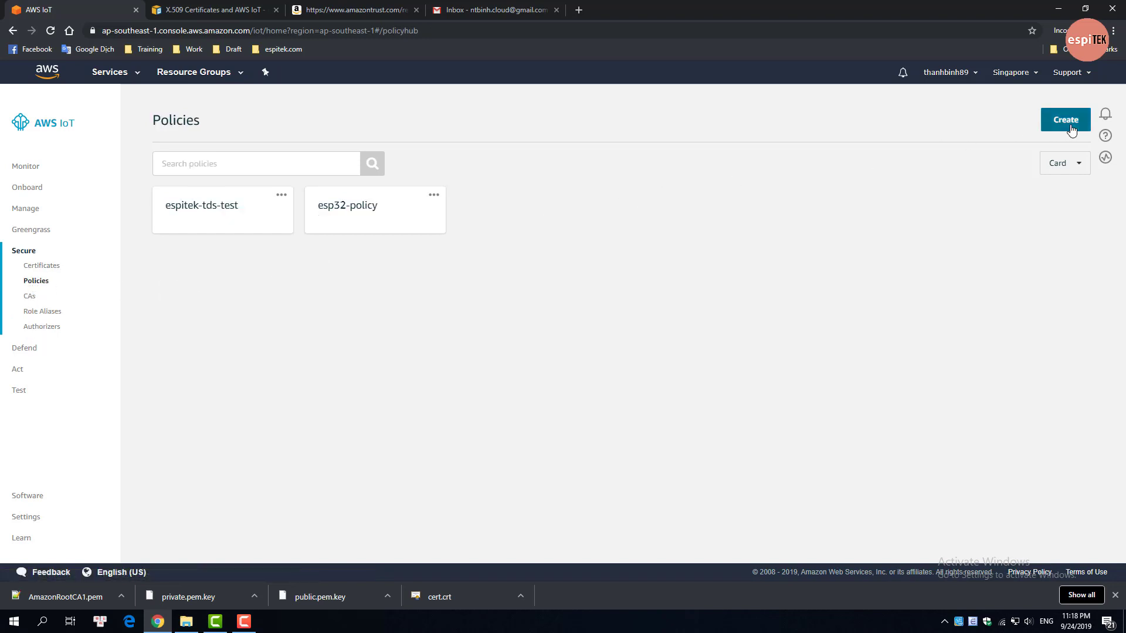
Step: Create policy mqtt-fx-policy allowing action iot:* on all of the account's IoT resources
{"action": "left_click", "coordinate": [1052, 124]}
{"action": "left_click", "coordinate": [472, 230]}
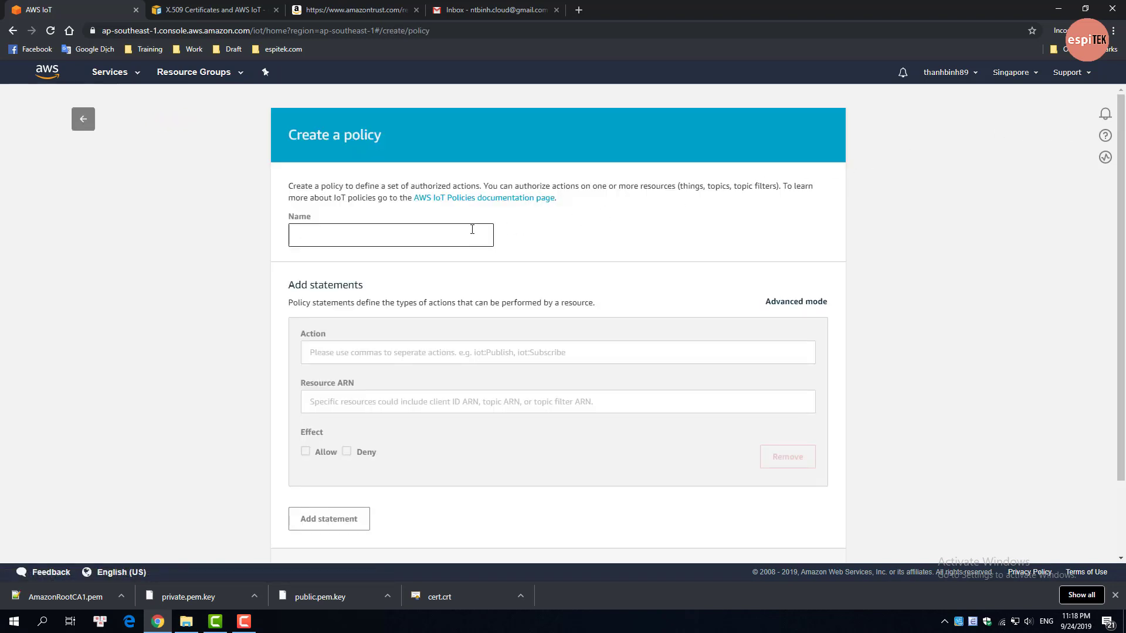
{"action": "type", "text": "mqtt-fx-policy"}
{"action": "left_click", "coordinate": [485, 351]}
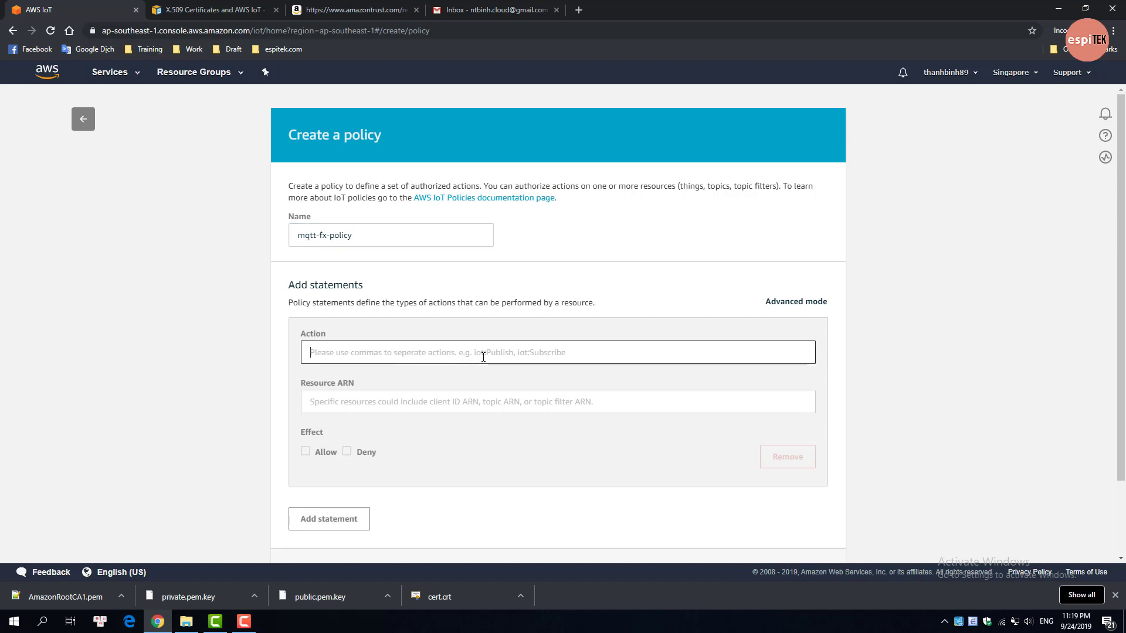
{"action": "type", "text": "iot:*"}
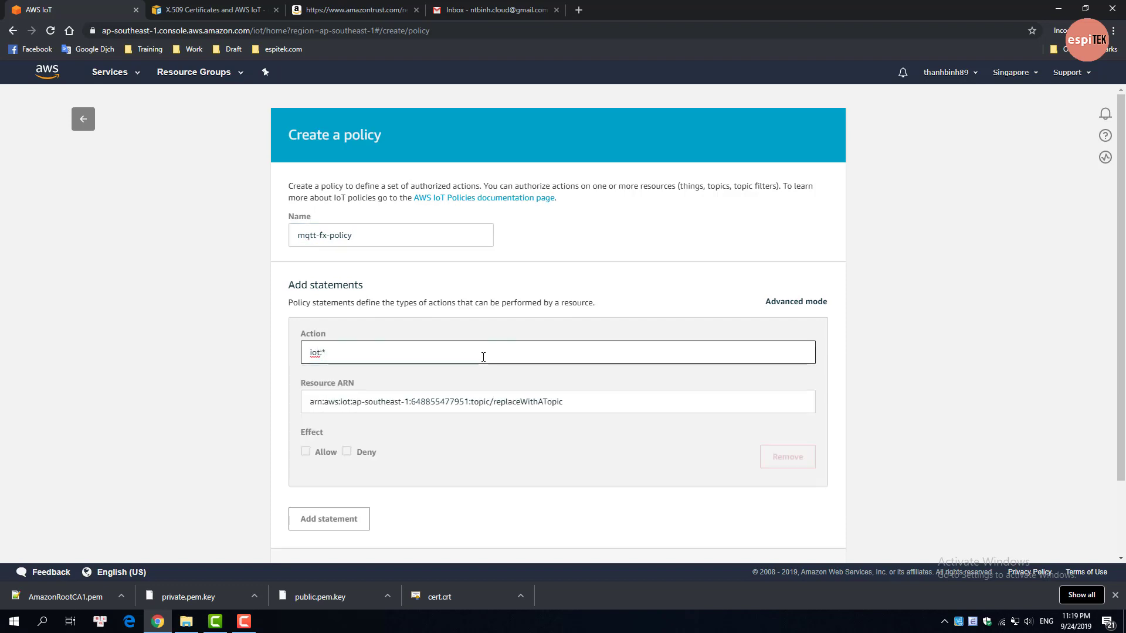
{"action": "left_click_drag", "start_coordinate": [474, 402], "coordinate": [608, 411]}
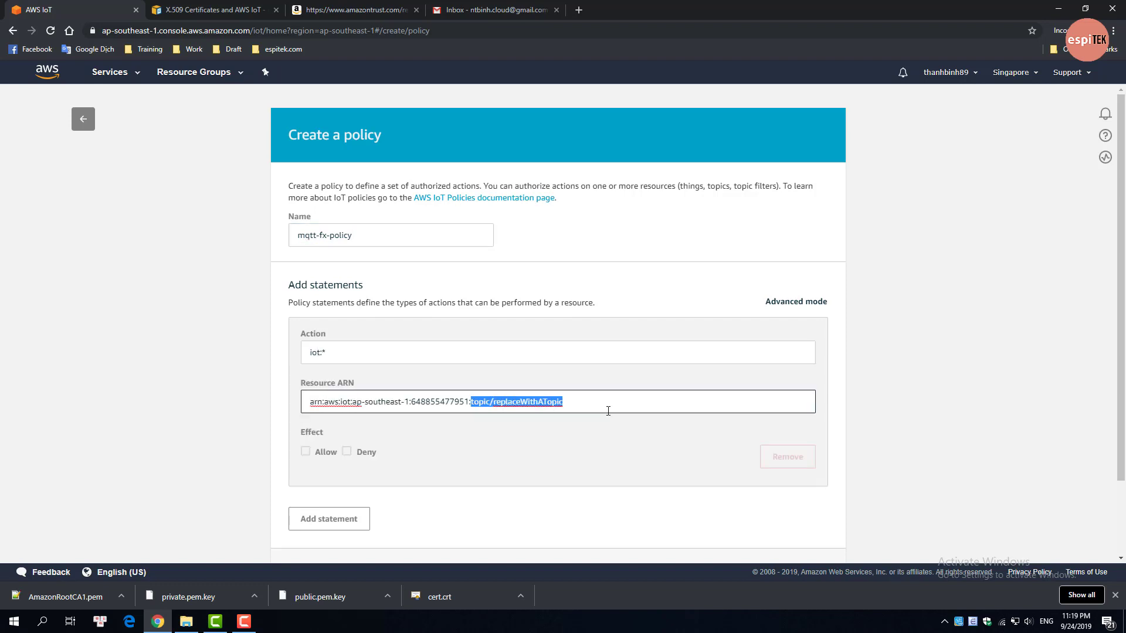
{"action": "type", "text": "*"}
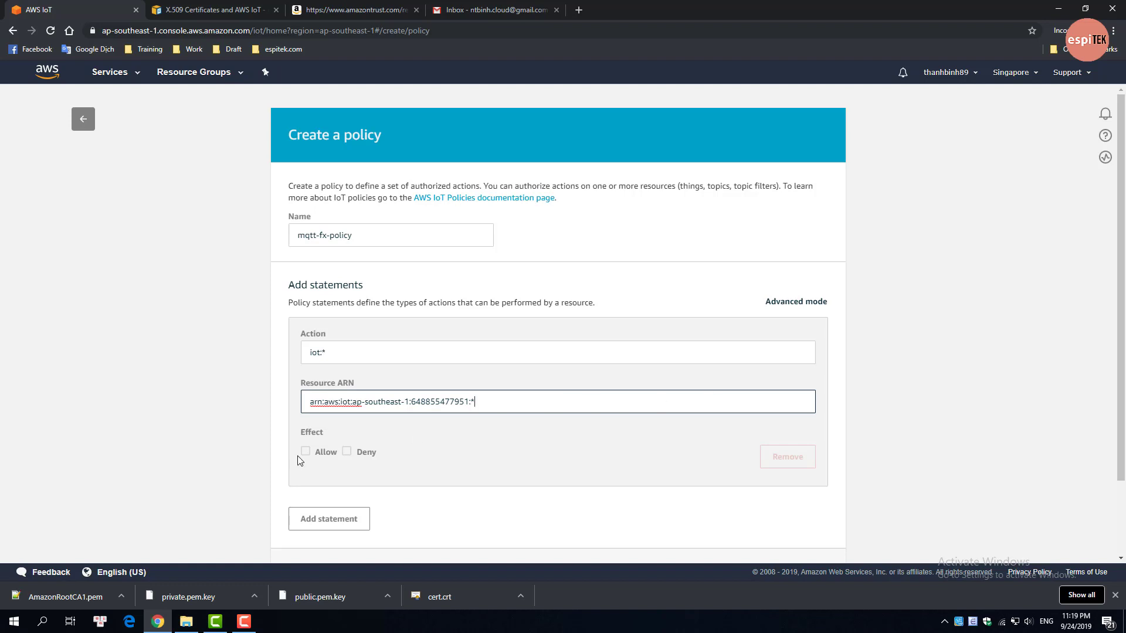
{"action": "left_click", "coordinate": [307, 452]}
{"action": "scroll", "coordinate": [352, 459], "scroll_direction": "down", "scroll_amount": 1}
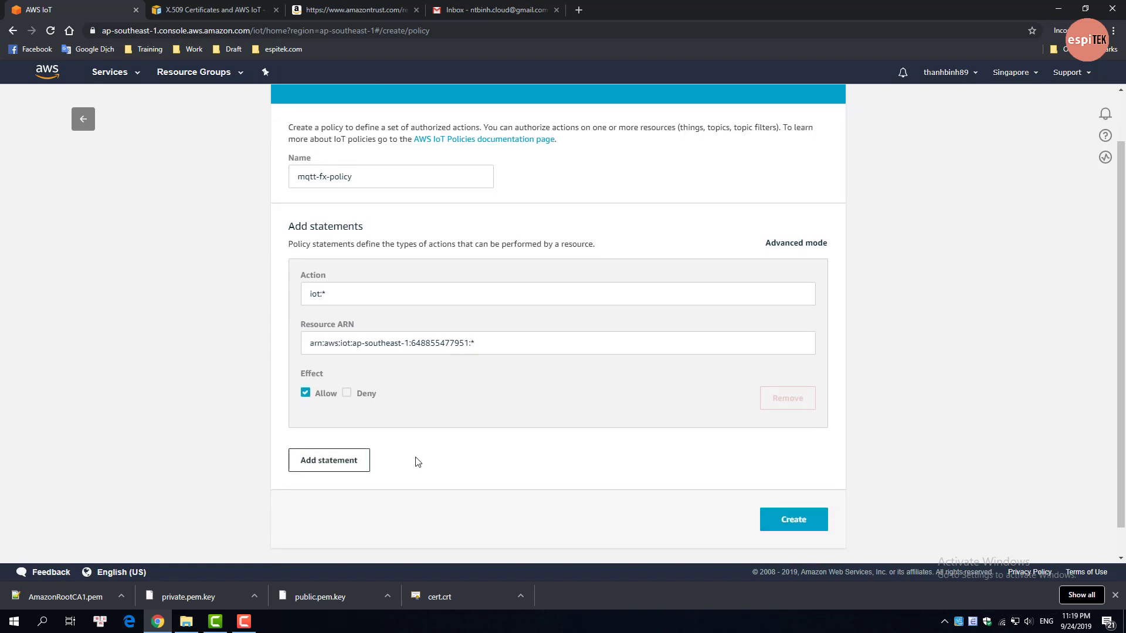
{"action": "left_click", "coordinate": [808, 531]}
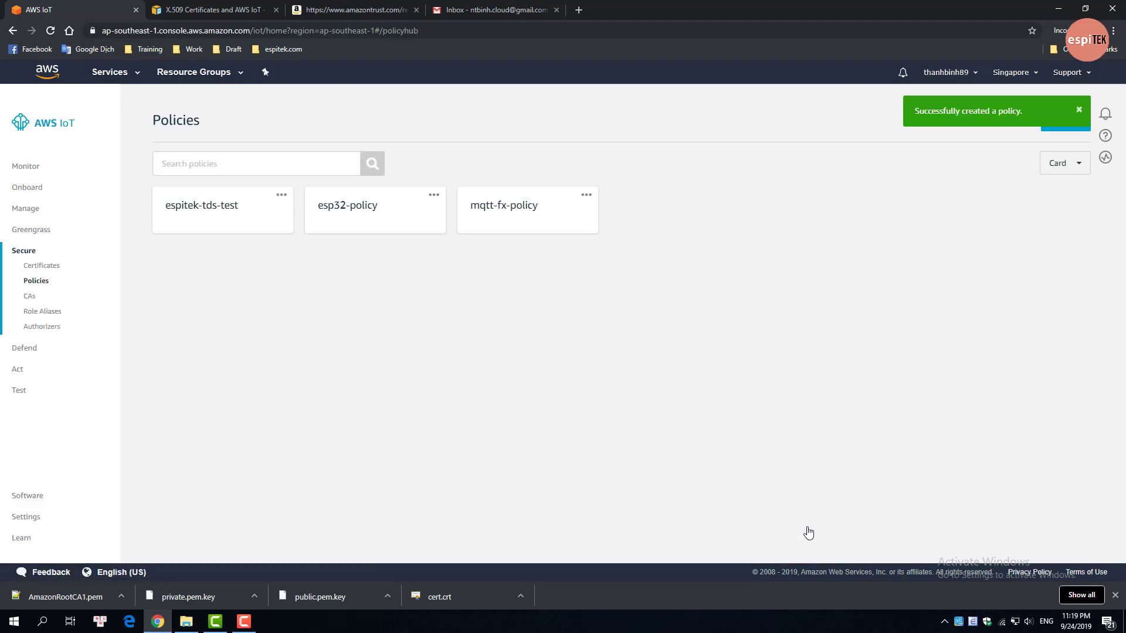
Step: Open mqtt-fx-client's certificate, attach mqtt-fx-policy to it, and go back to Things
{"action": "left_click", "coordinate": [26, 209]}
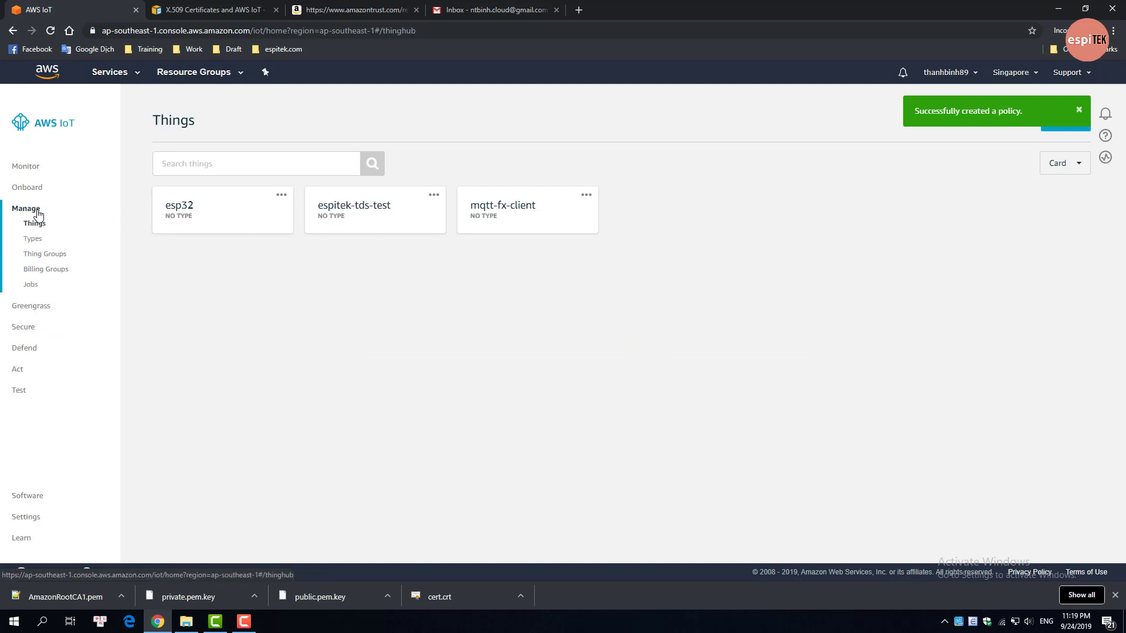
{"action": "left_click", "coordinate": [518, 231]}
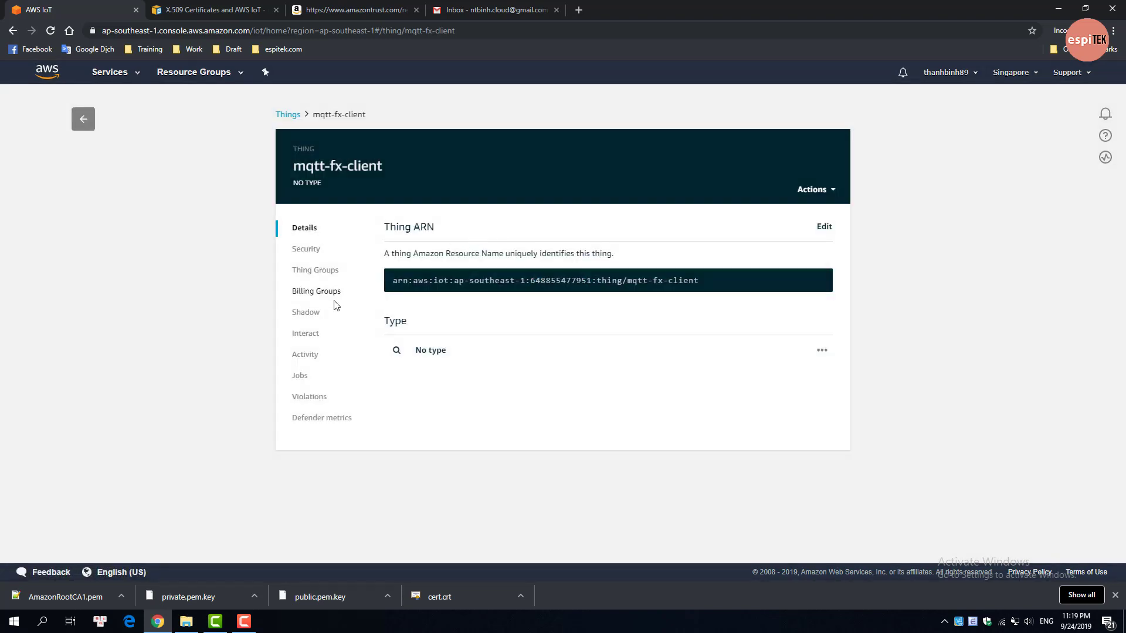
{"action": "left_click", "coordinate": [311, 253]}
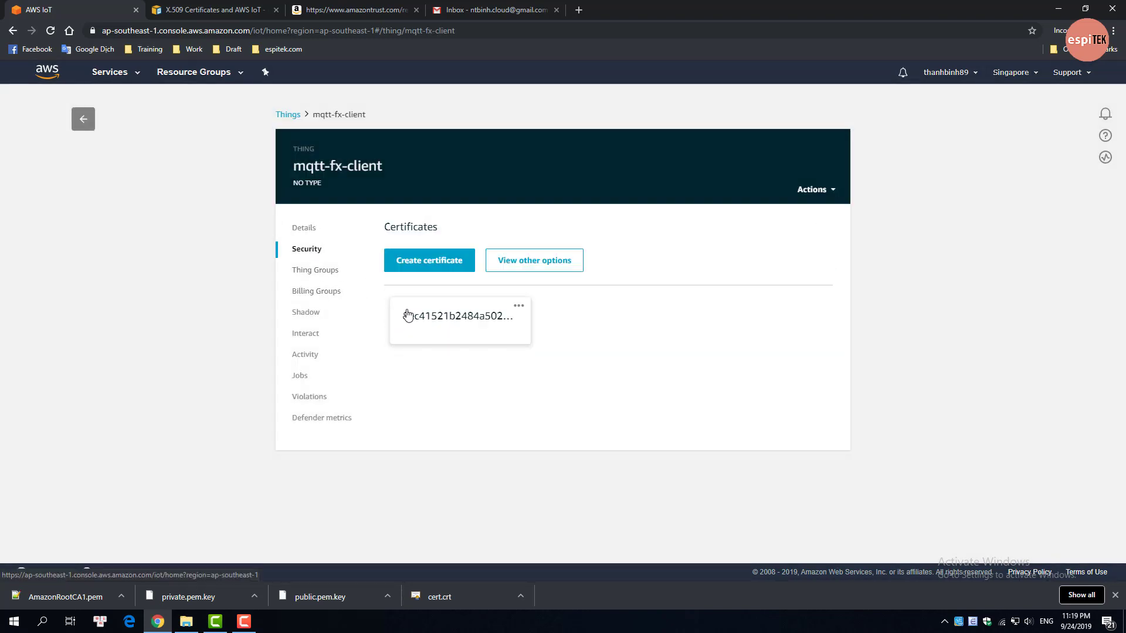
{"action": "left_click", "coordinate": [420, 334]}
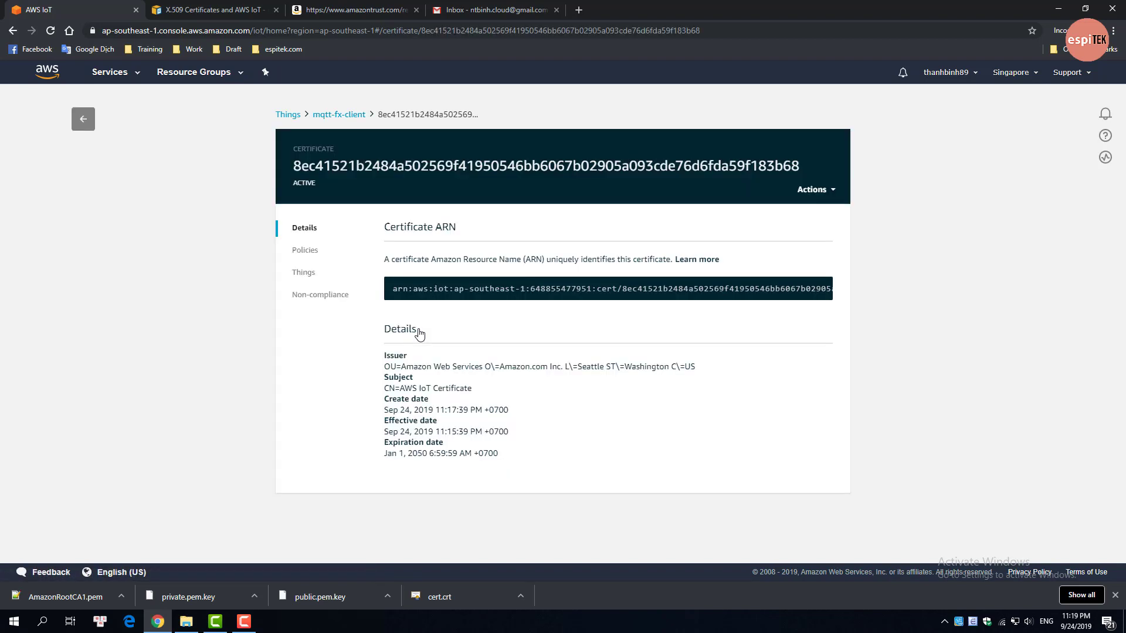
{"action": "left_click", "coordinate": [317, 254]}
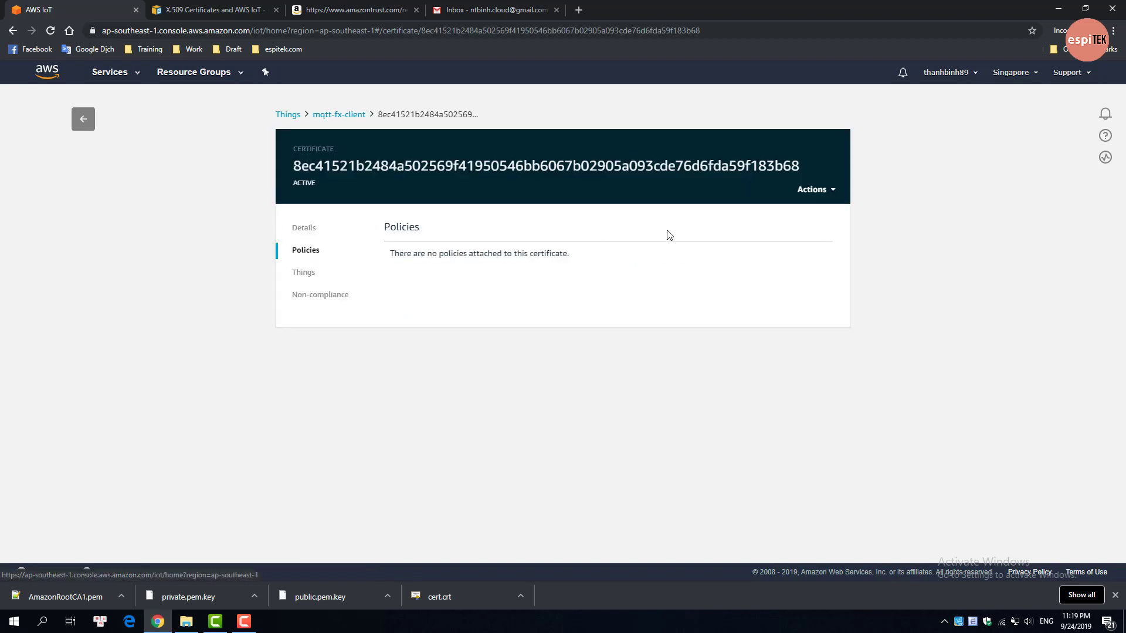
{"action": "left_click", "coordinate": [831, 195]}
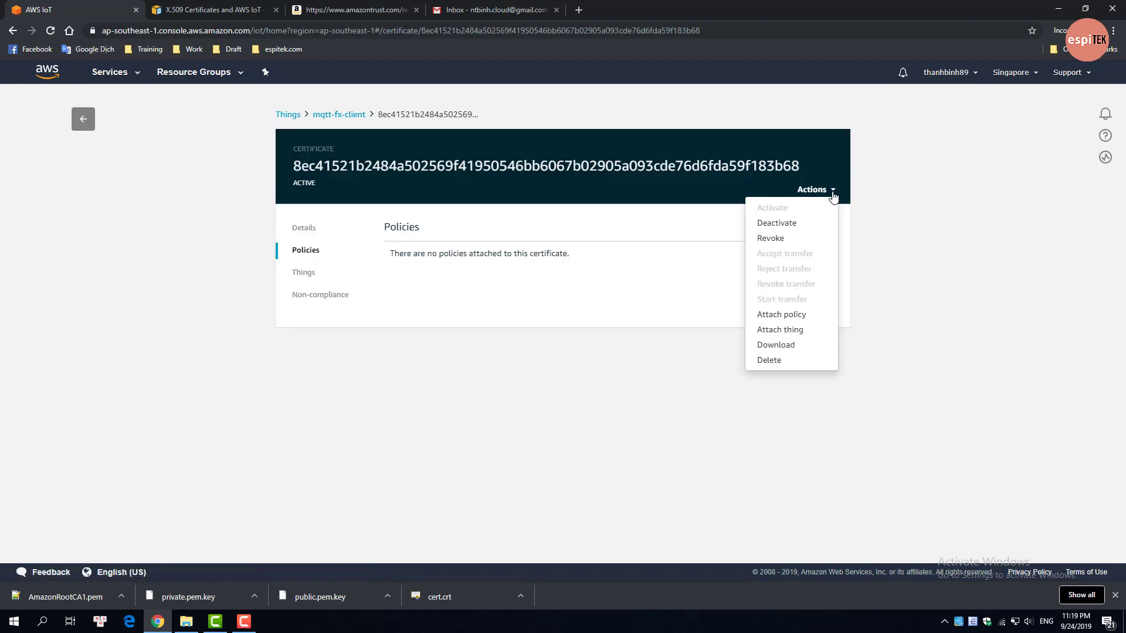
{"action": "left_click", "coordinate": [782, 315]}
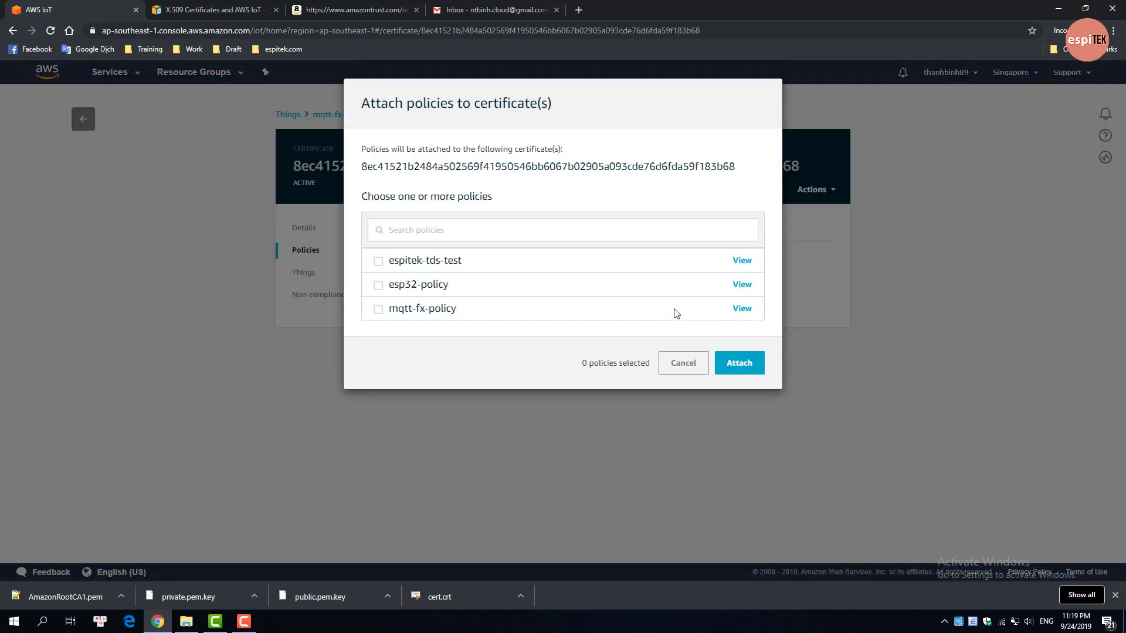
{"action": "left_click", "coordinate": [378, 310]}
{"action": "left_click", "coordinate": [727, 364]}
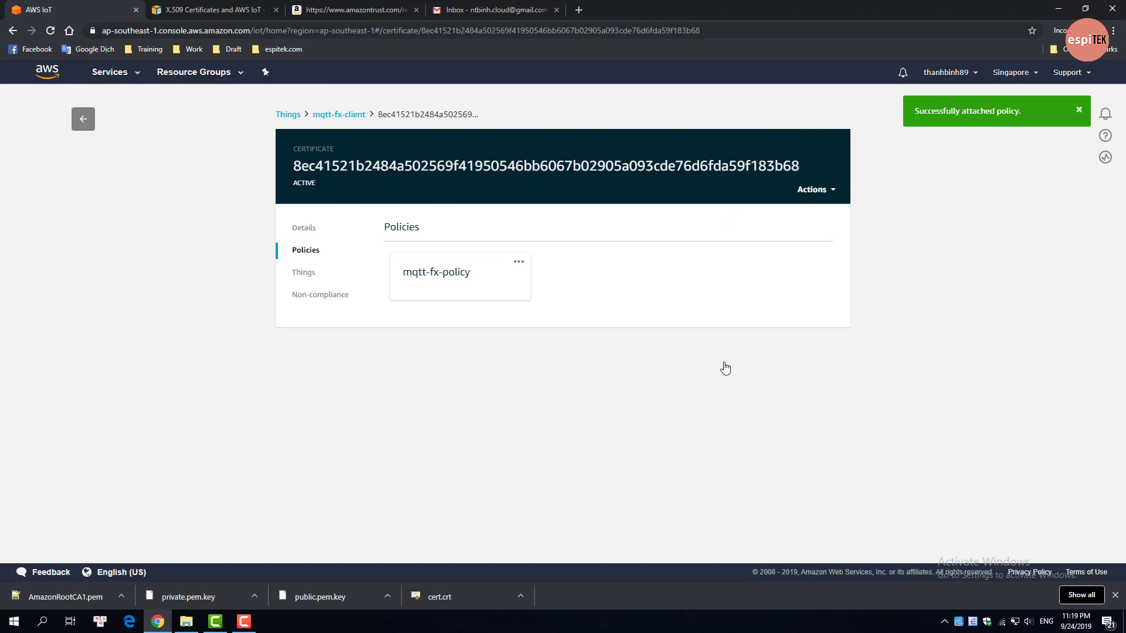
{"action": "left_click", "coordinate": [287, 115]}
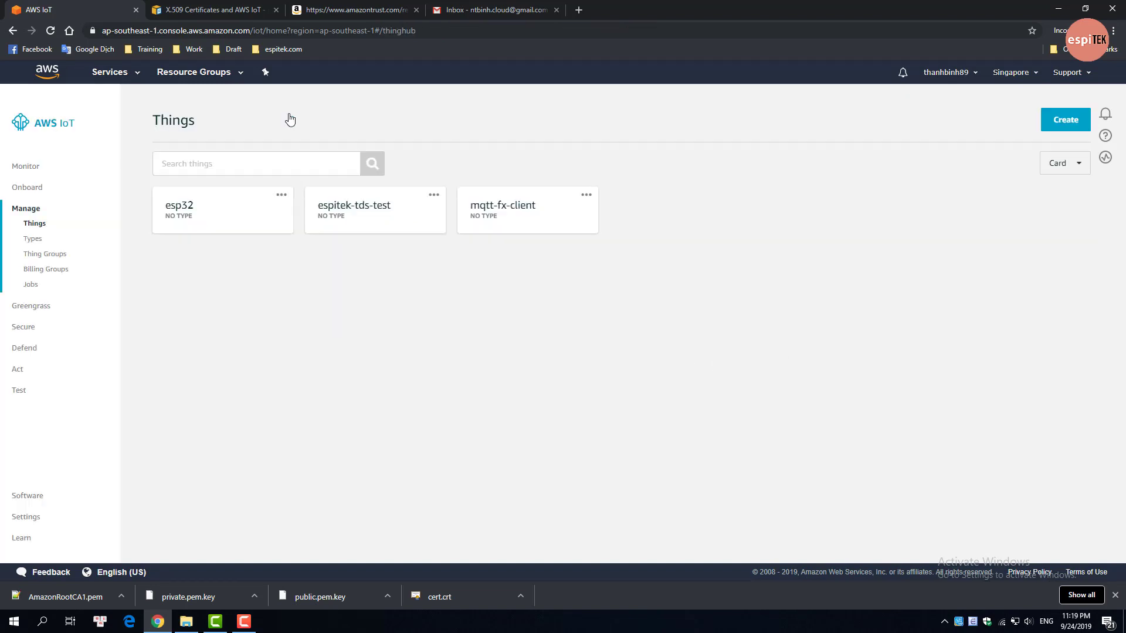
Step: Snap Chrome to the left half of the screen and launch MQTT.fx from Start search
{"action": "left_click_drag", "start_coordinate": [617, 13], "coordinate": [1, 57]}
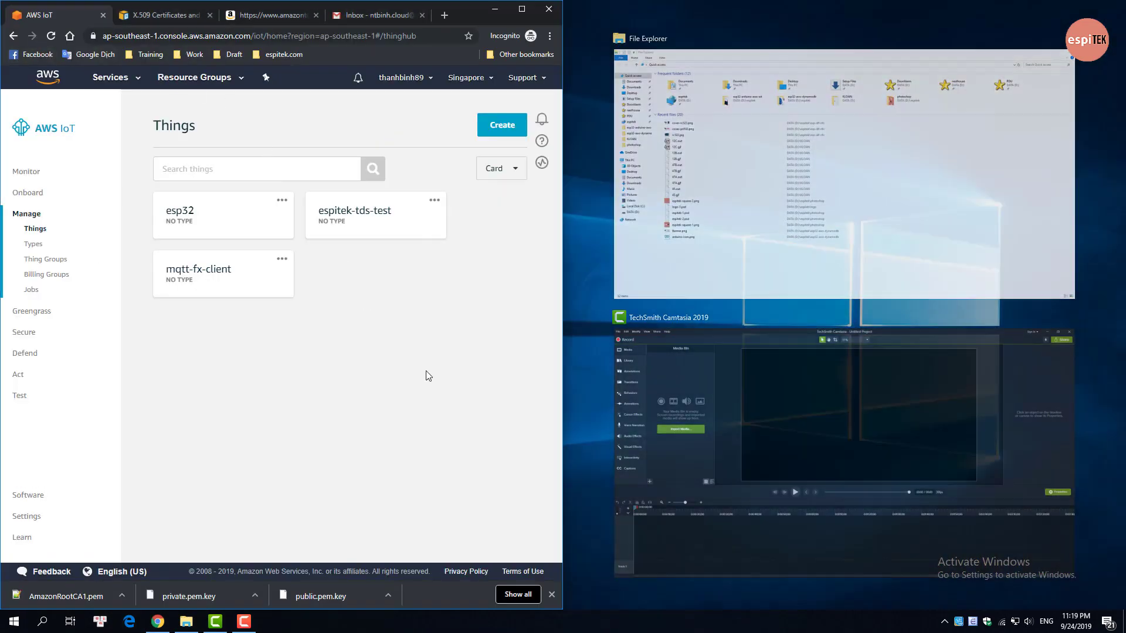
{"action": "left_click", "coordinate": [424, 340]}
{"action": "key", "text": "super"}
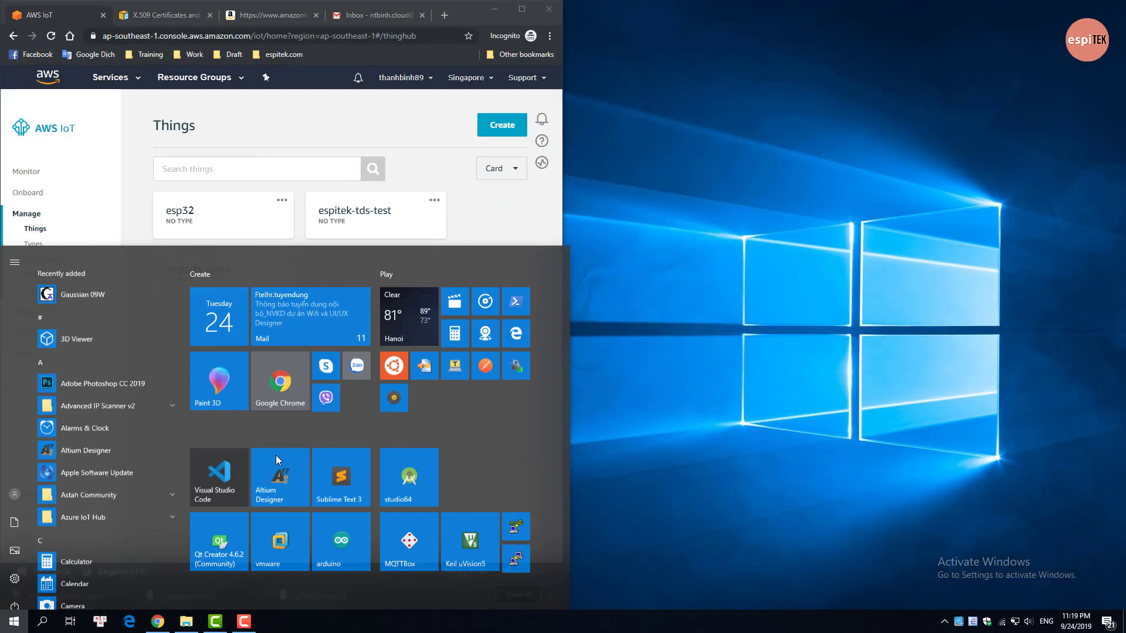
{"action": "type", "text": "mqtt"}
{"action": "left_click", "coordinate": [125, 358]}
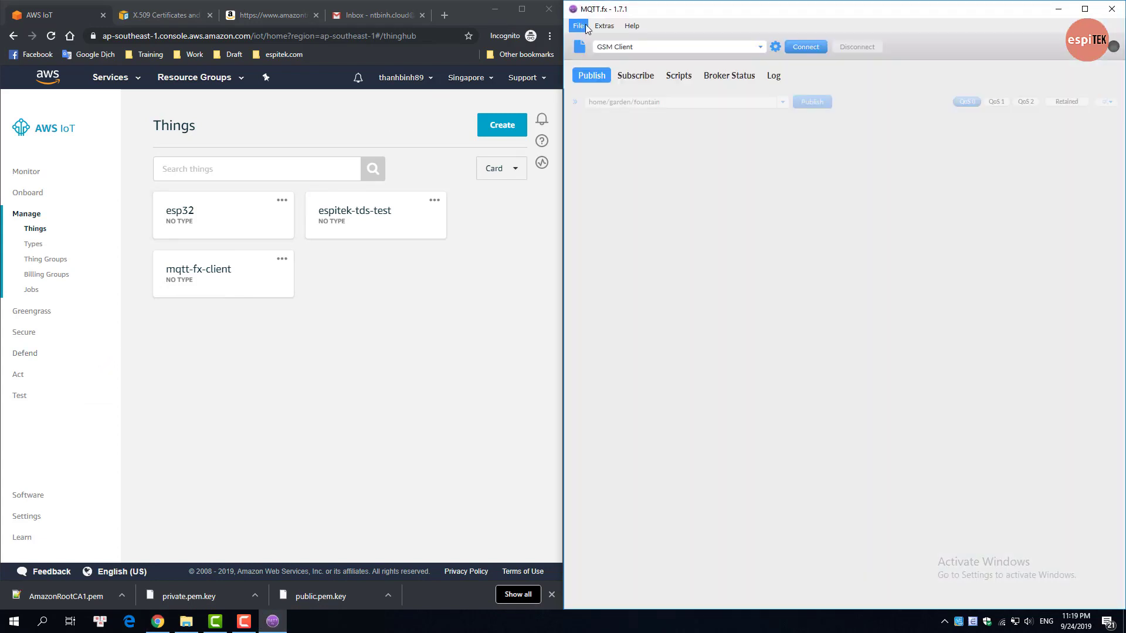
Step: Add a new connection profile named aws-iot and move the profile editor to the right
{"action": "left_click", "coordinate": [775, 46]}
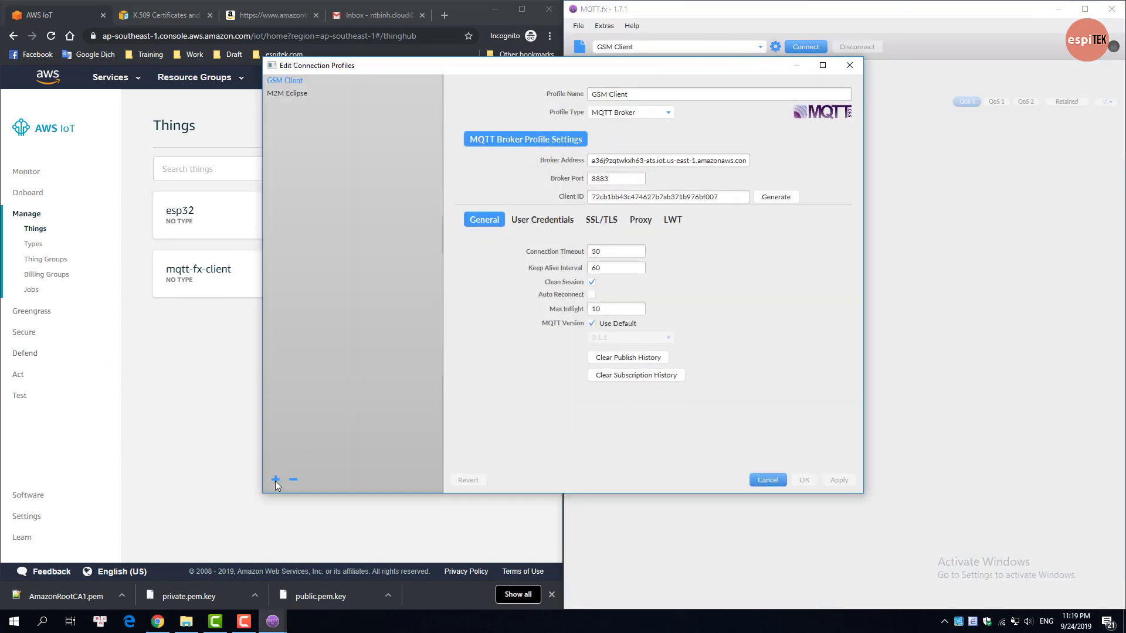
{"action": "left_click", "coordinate": [276, 480]}
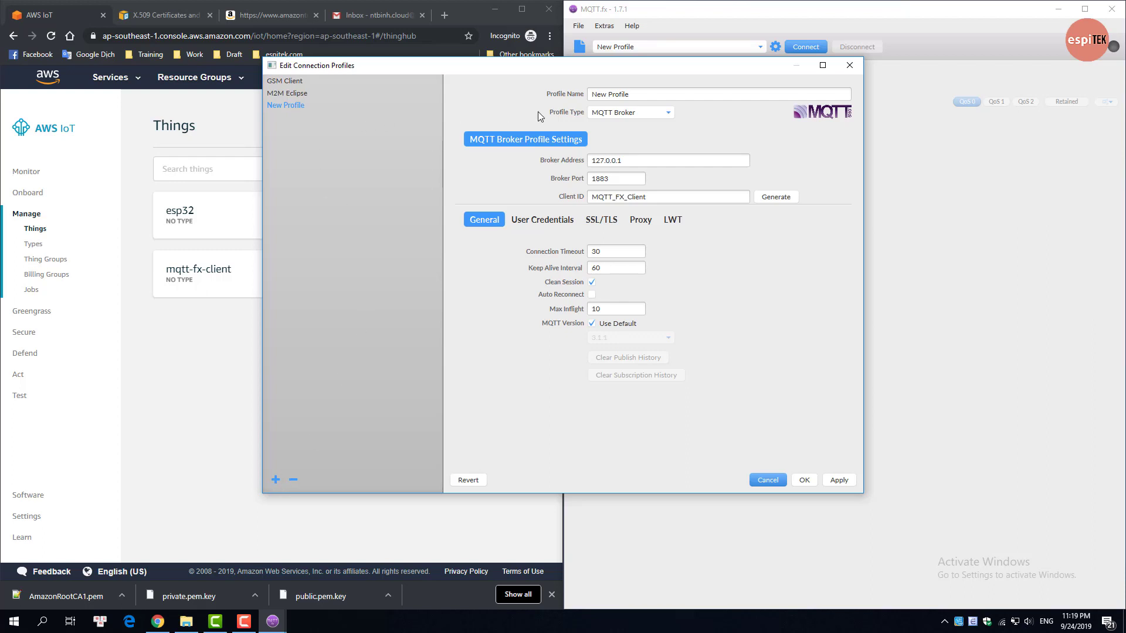
{"action": "triple_click", "coordinate": [587, 94]}
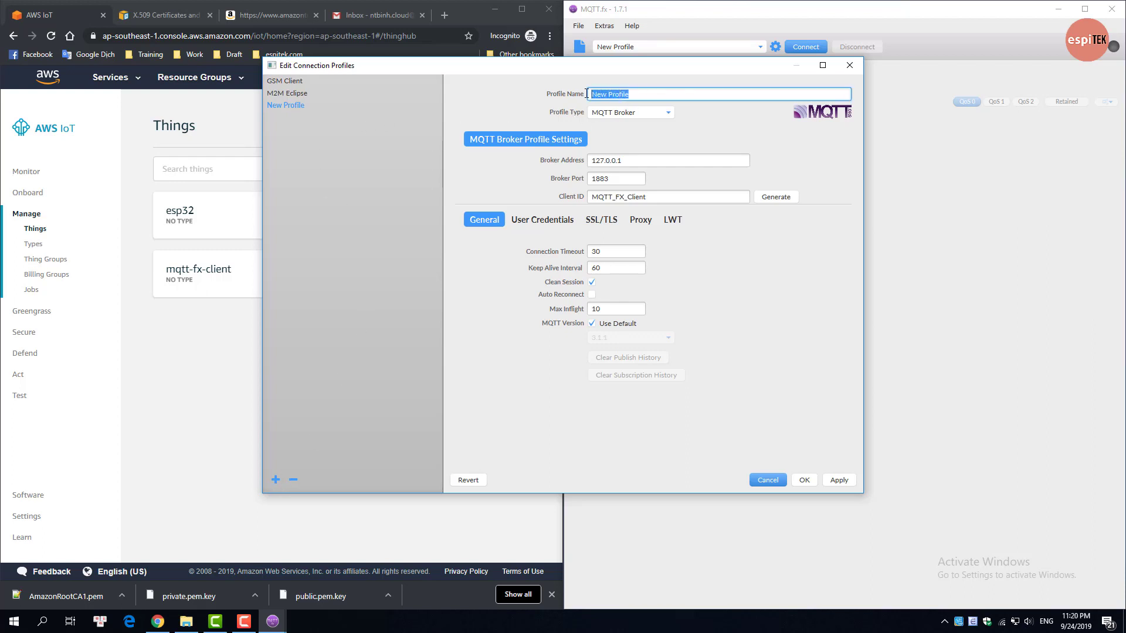
{"action": "type", "text": "aws-iot"}
{"action": "left_click", "coordinate": [642, 139]}
{"action": "left_click_drag", "start_coordinate": [662, 72], "coordinate": [907, 97]}
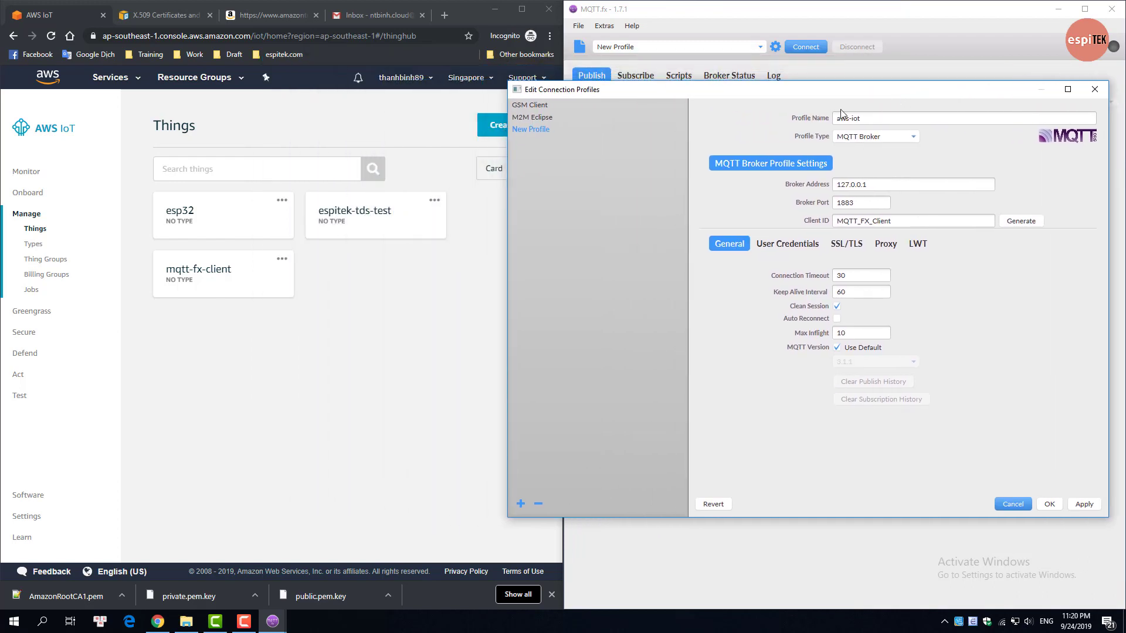
Step: Copy the custom endpoint address from the AWS IoT Settings page
{"action": "left_click", "coordinate": [27, 516]}
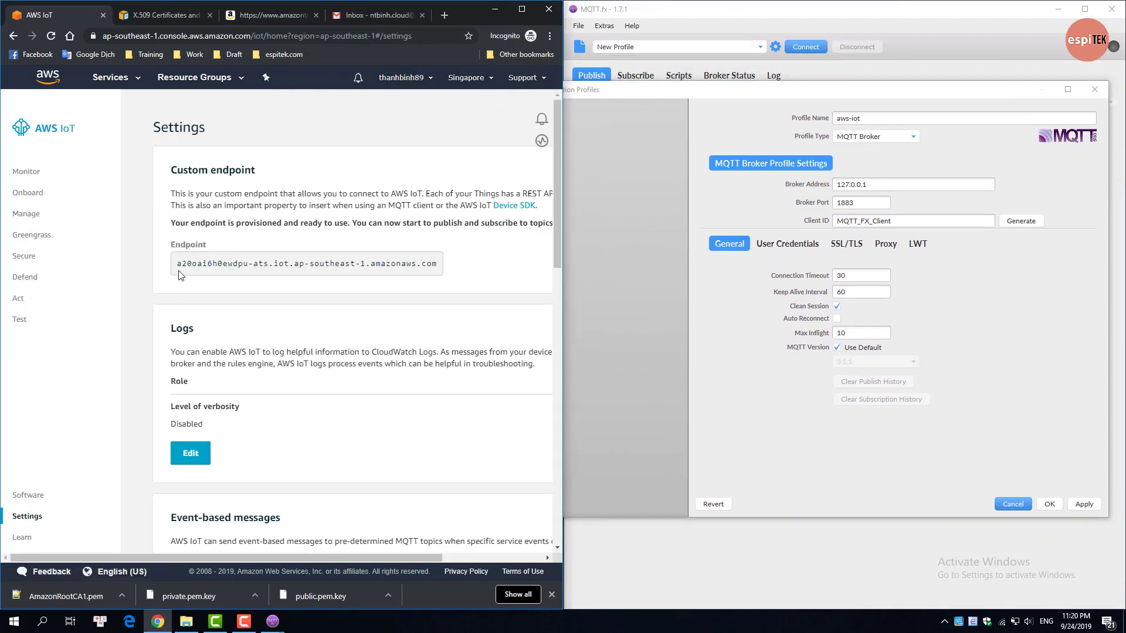
{"action": "left_click_drag", "start_coordinate": [178, 264], "coordinate": [435, 268]}
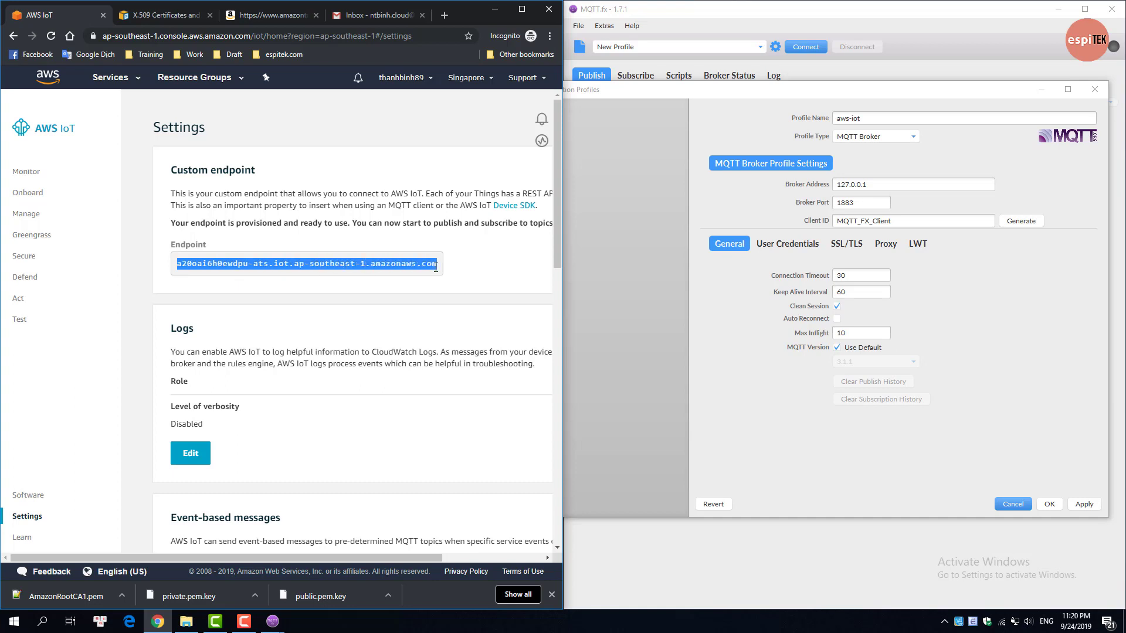
{"action": "right_click", "coordinate": [435, 268]}
{"action": "left_click", "coordinate": [457, 276]}
Step: Paste the endpoint as Broker Address and set Broker Port to 8883
{"action": "left_click", "coordinate": [867, 184]}
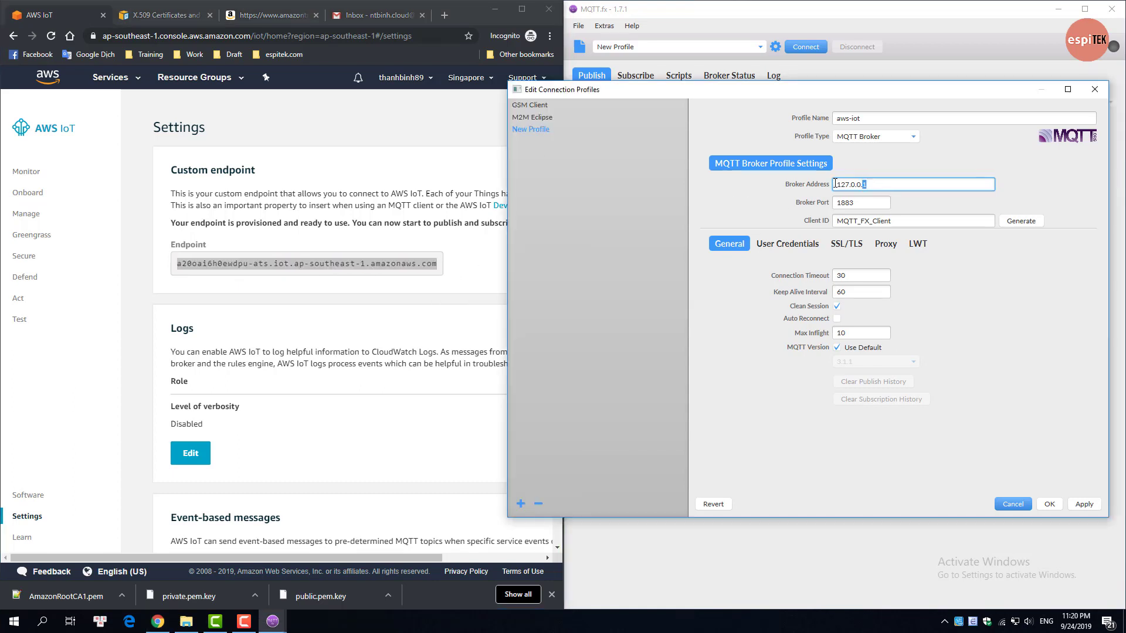
{"action": "left_click_drag", "start_coordinate": [867, 184], "coordinate": [822, 184]}
{"action": "key", "text": "ctrl+v"}
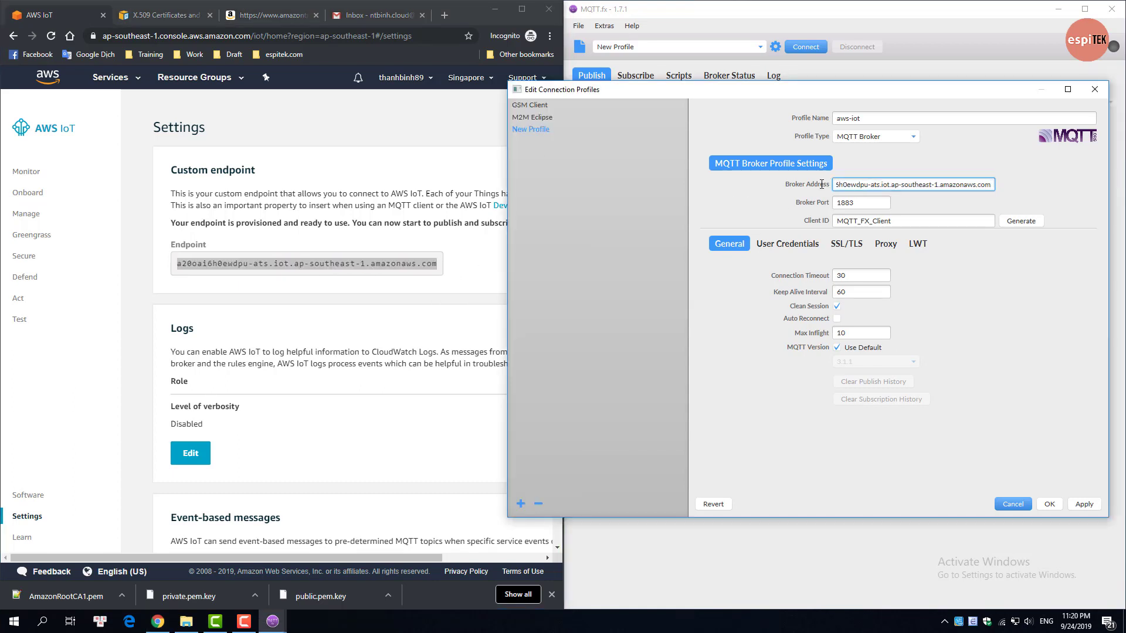
{"action": "left_click", "coordinate": [865, 203]}
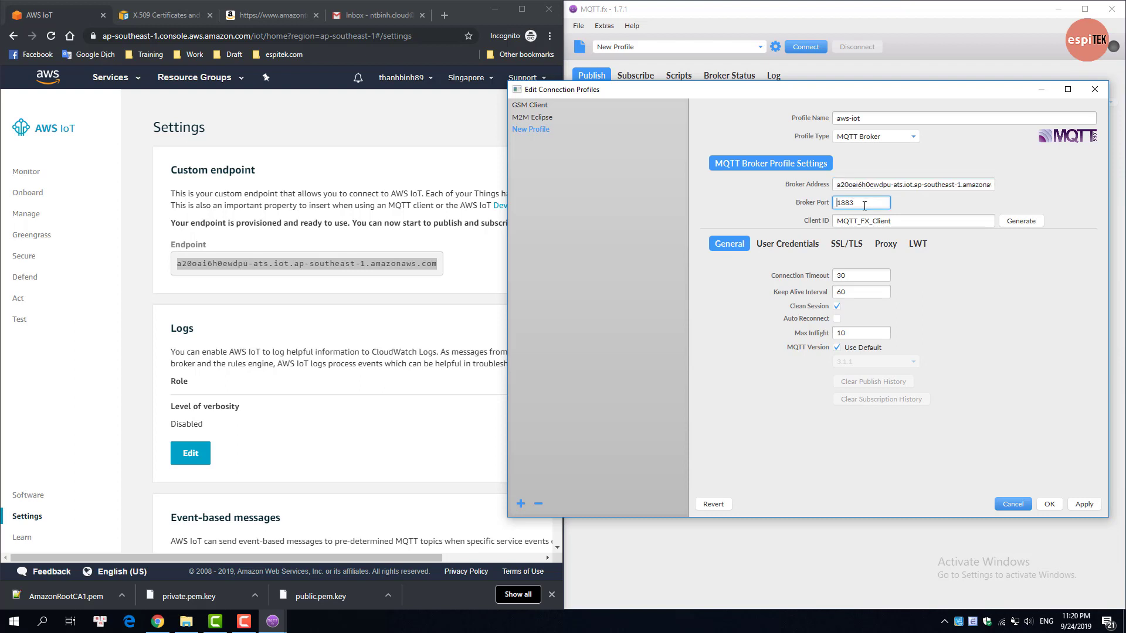
{"action": "double_click", "coordinate": [864, 206]}
{"action": "type", "text": "8"}
{"action": "left_click", "coordinate": [916, 218]}
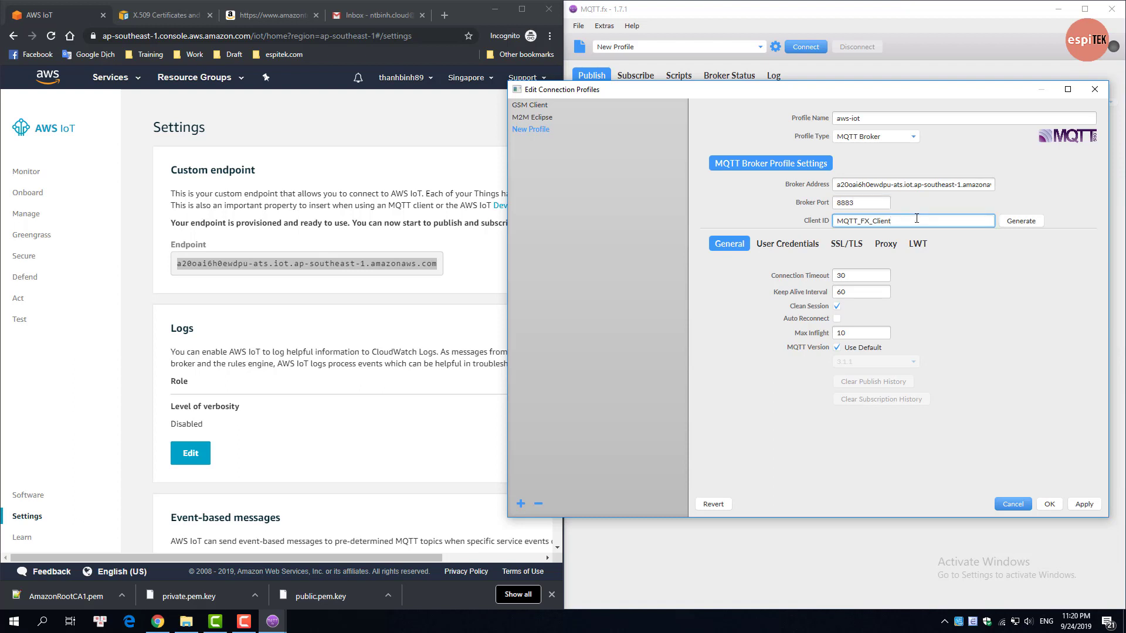
Step: Enable SSL/TLS with self-signed certificates, using AmazonRootCA1.pem as the CA file
{"action": "left_click", "coordinate": [853, 244]}
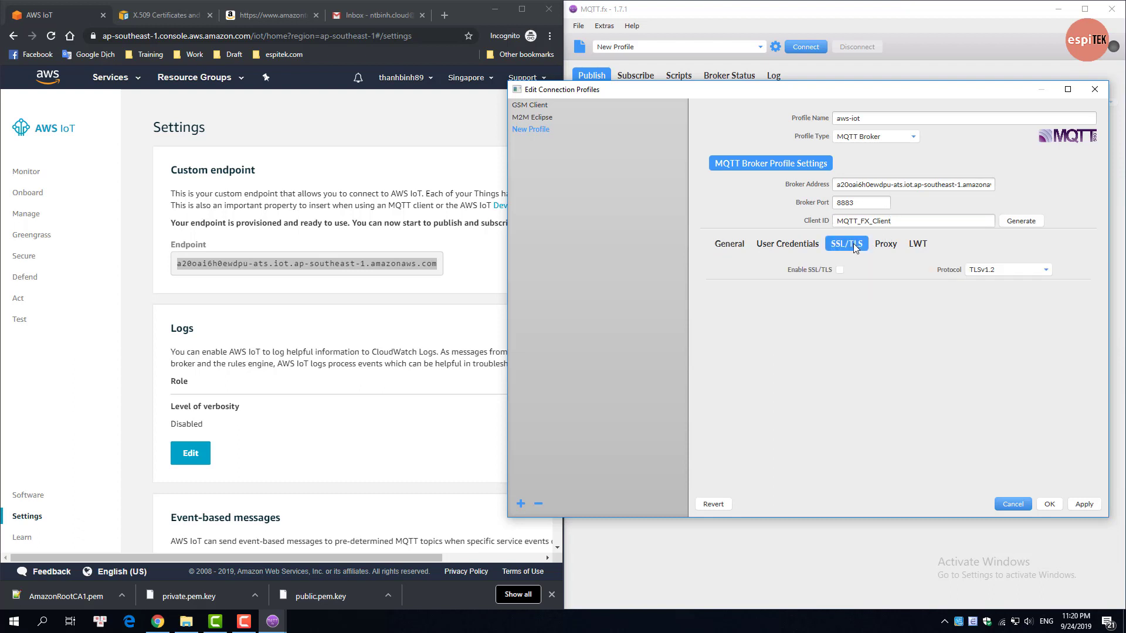
{"action": "left_click", "coordinate": [840, 271]}
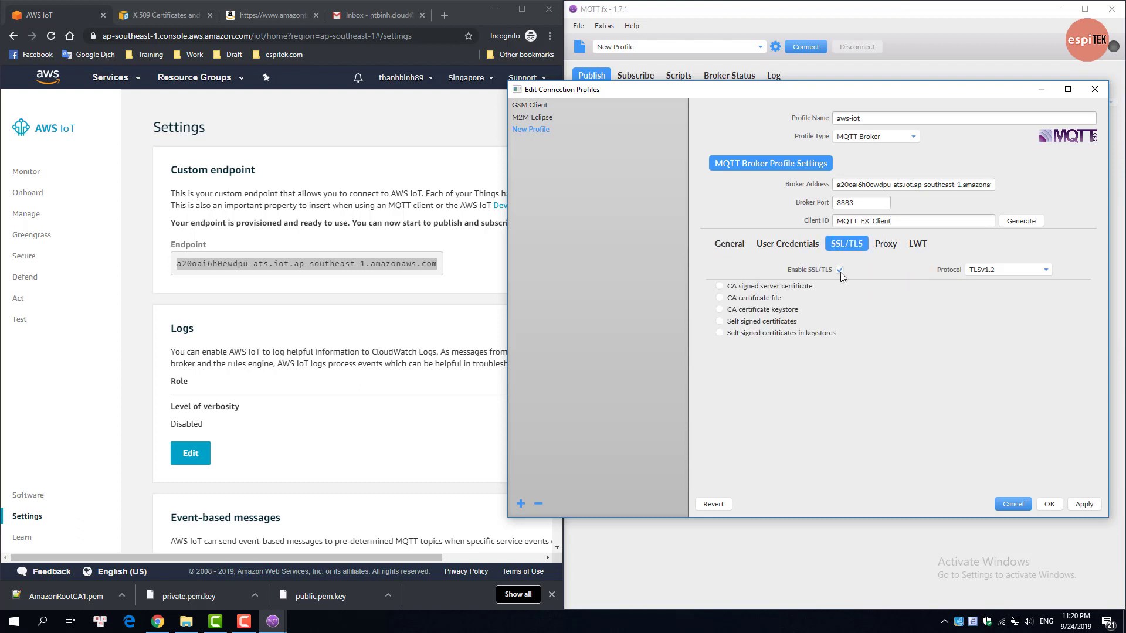
{"action": "left_click", "coordinate": [793, 333]}
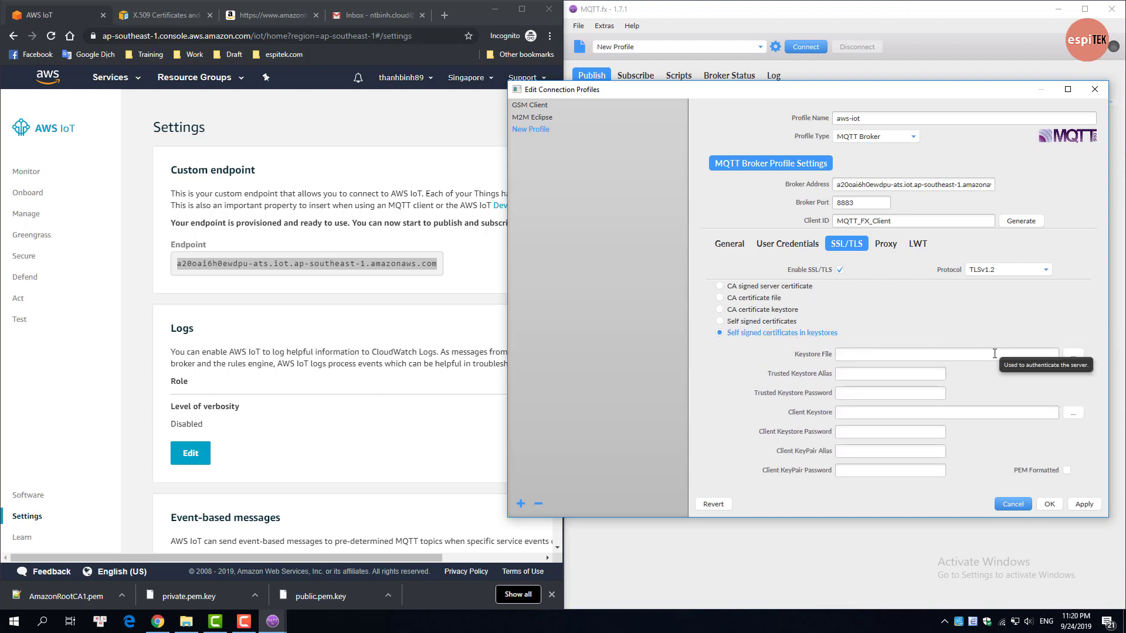
{"action": "left_click", "coordinate": [784, 322]}
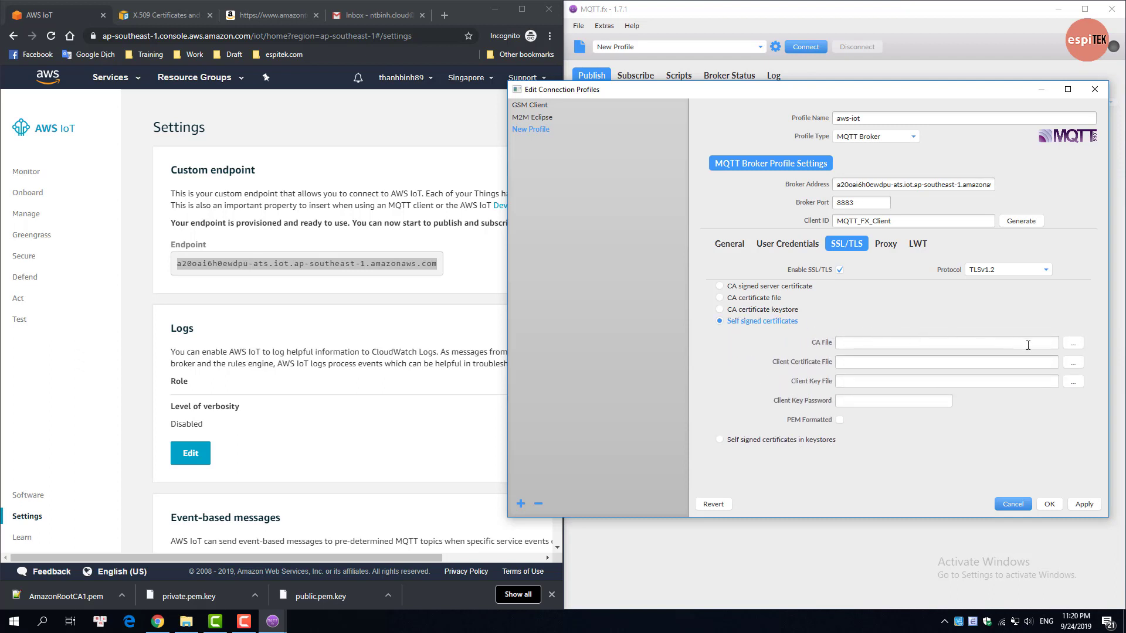
{"action": "left_click", "coordinate": [1072, 344]}
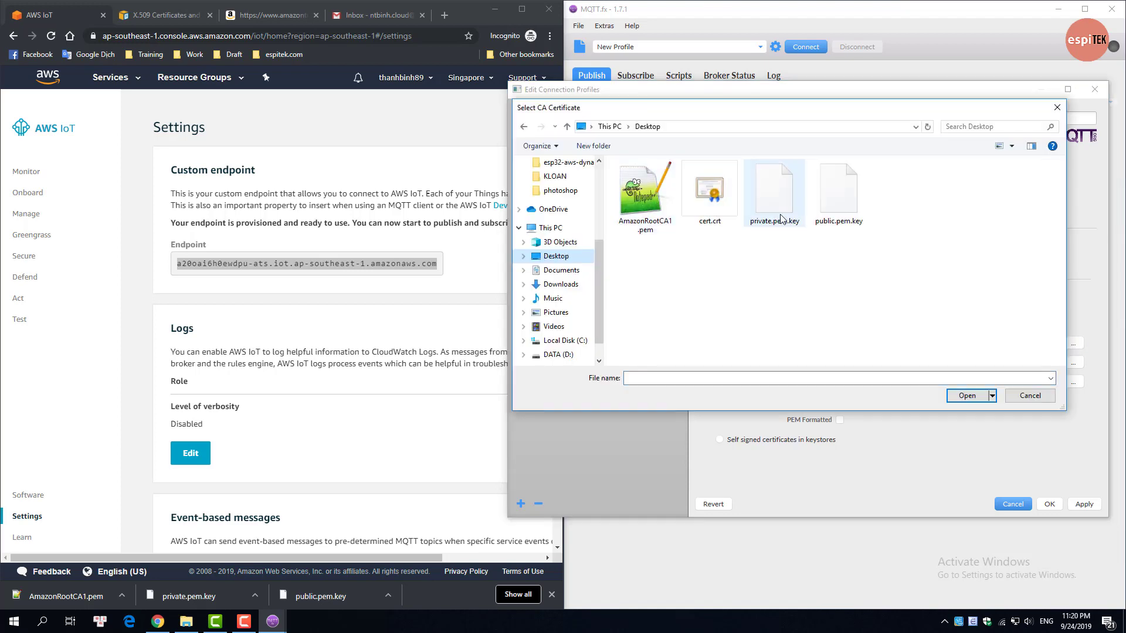
{"action": "left_click", "coordinate": [645, 196]}
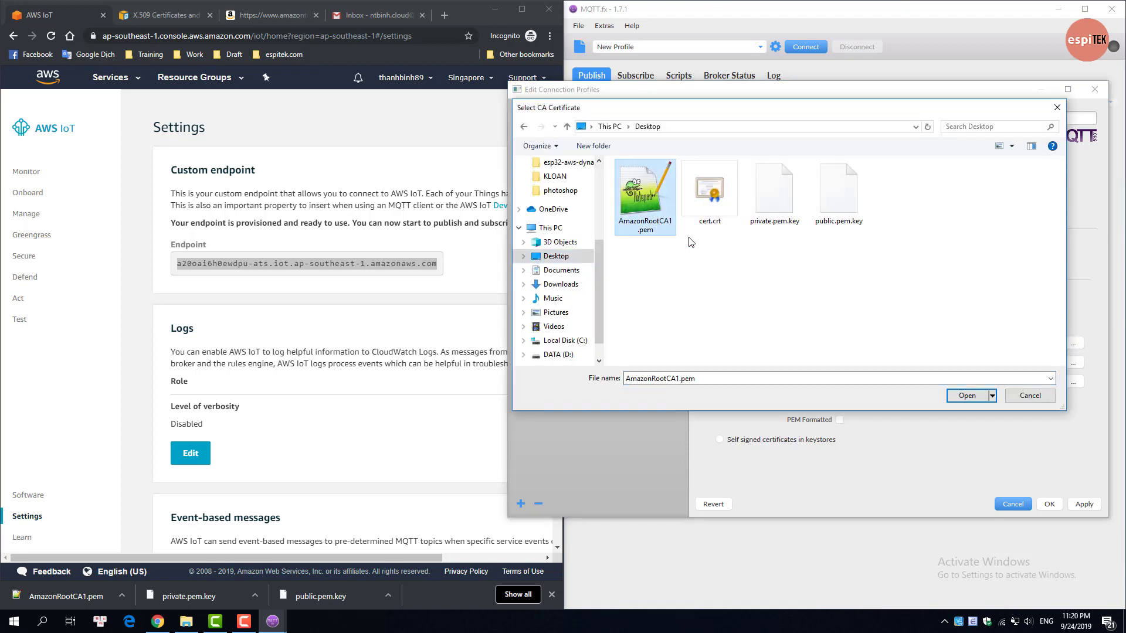
{"action": "left_click", "coordinate": [968, 395]}
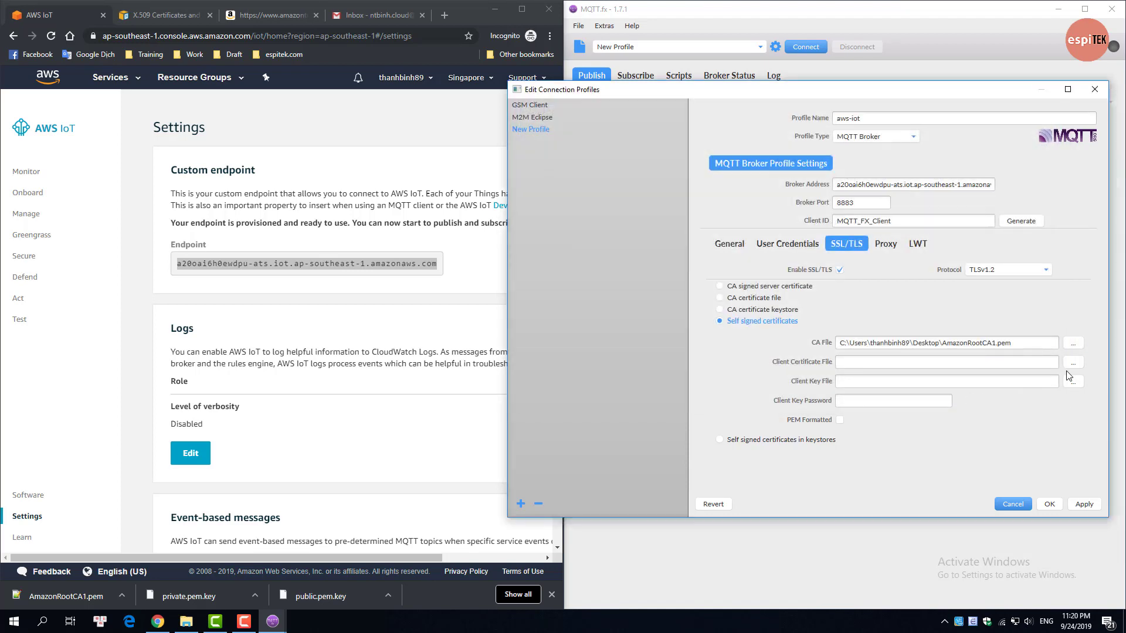
Step: Set cert.crt as client certificate and private.pem.key as client key, then apply and close
{"action": "left_click", "coordinate": [1073, 363]}
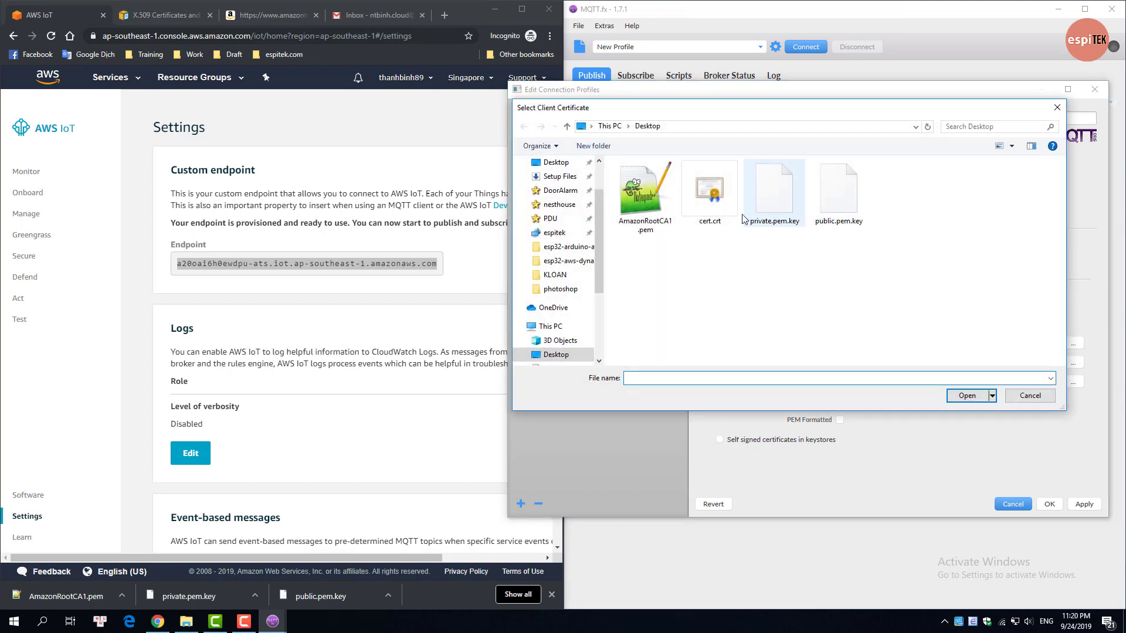
{"action": "left_click", "coordinate": [710, 194]}
{"action": "left_click", "coordinate": [968, 396]}
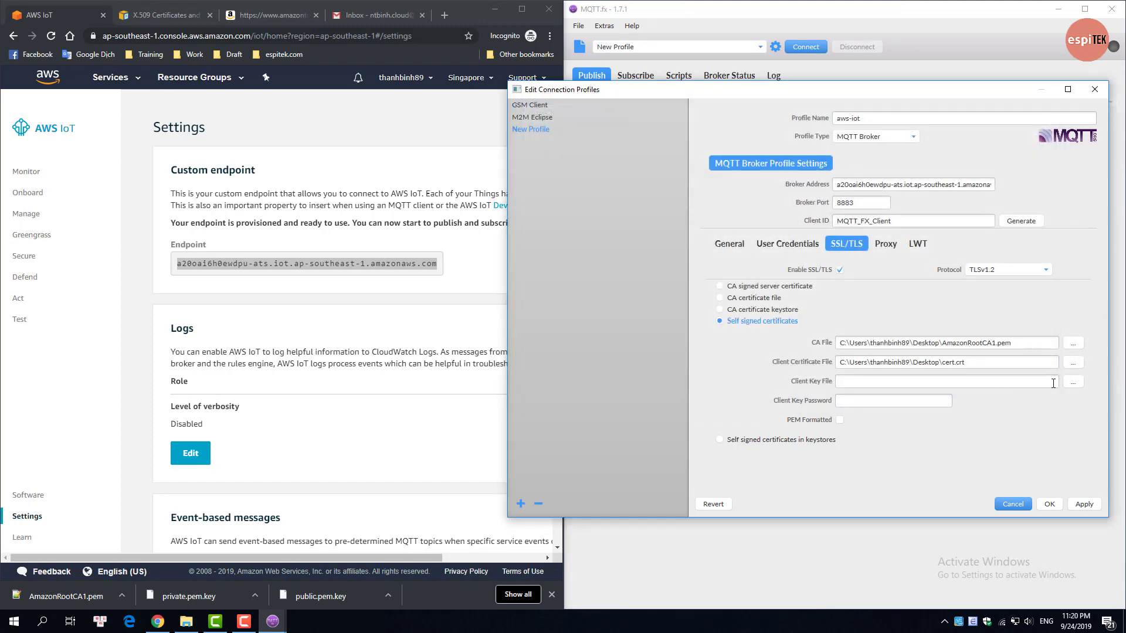
{"action": "left_click", "coordinate": [1073, 382]}
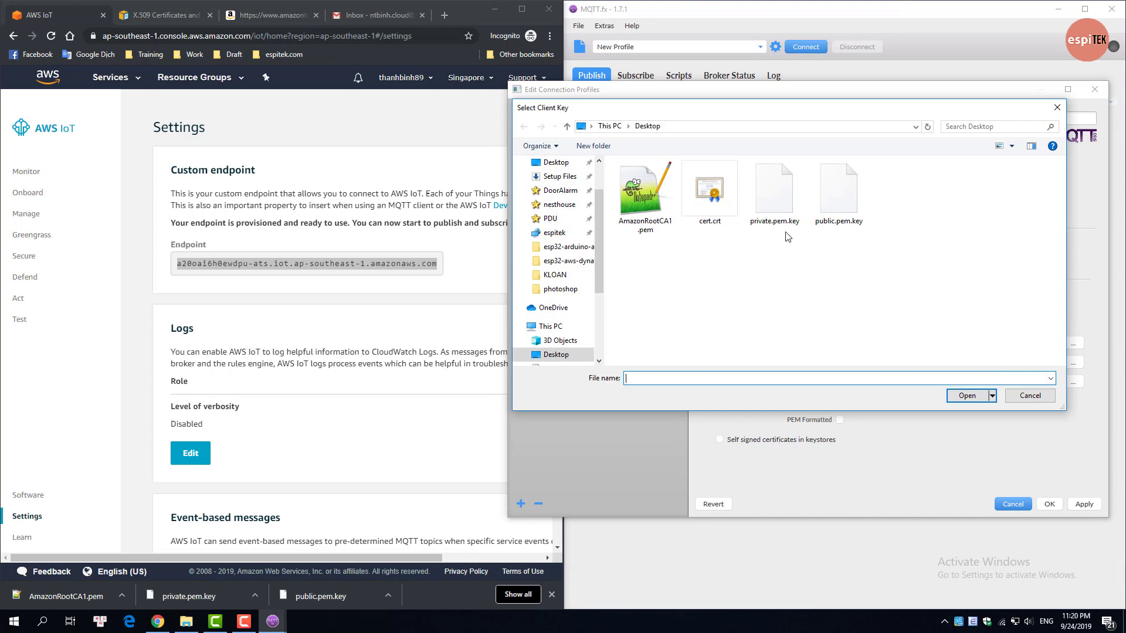
{"action": "left_click", "coordinate": [773, 202]}
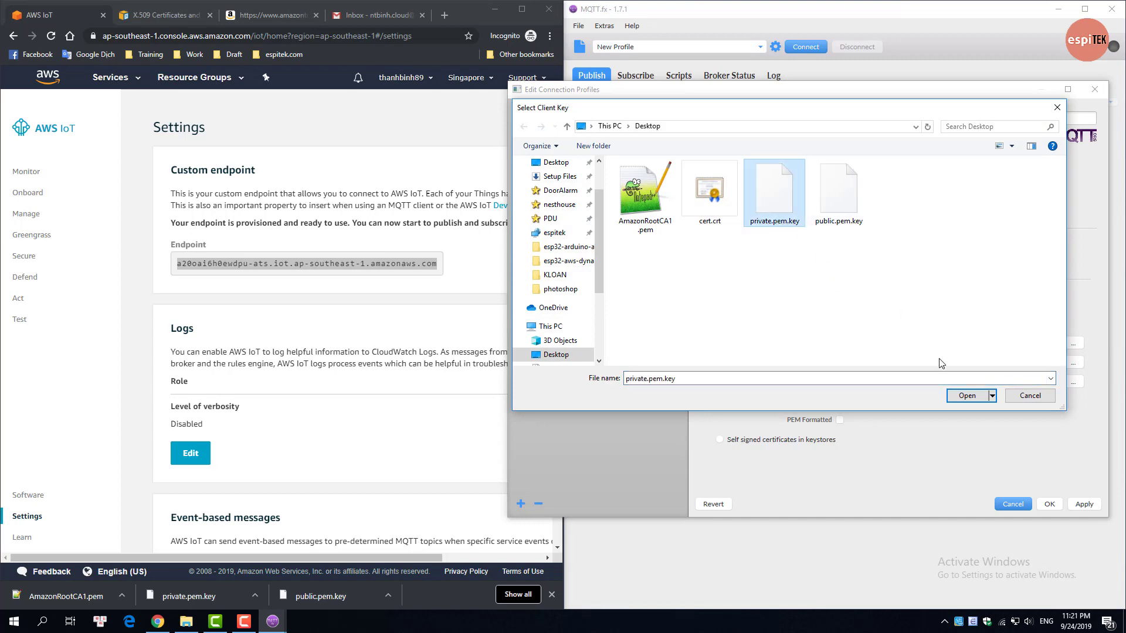
{"action": "left_click", "coordinate": [966, 396]}
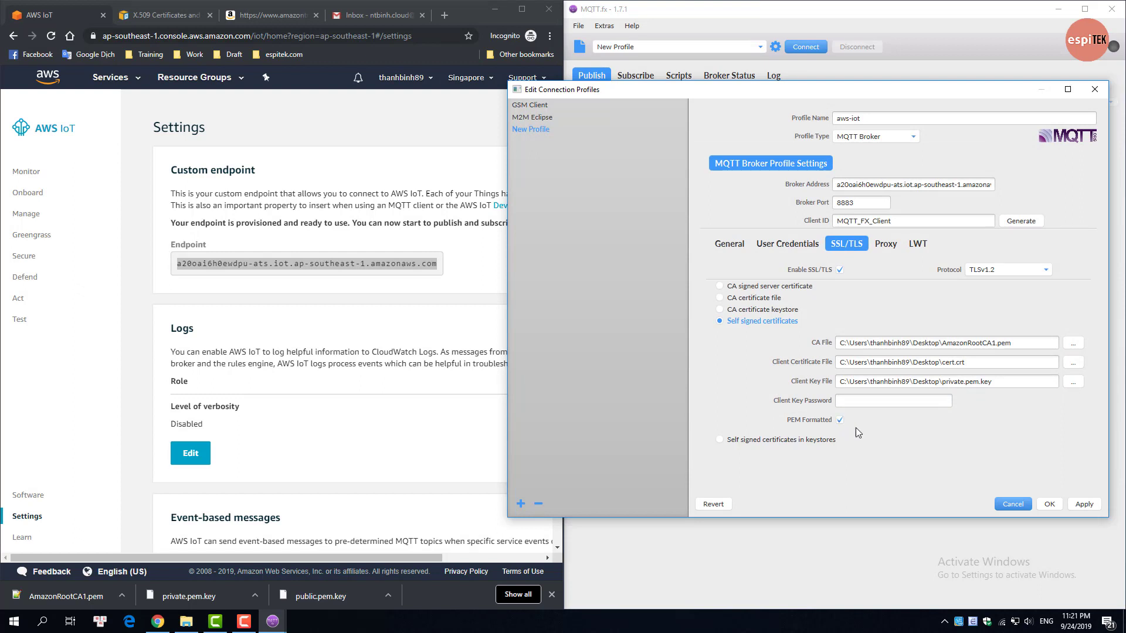
{"action": "left_click", "coordinate": [1084, 505]}
{"action": "left_click", "coordinate": [1049, 504]}
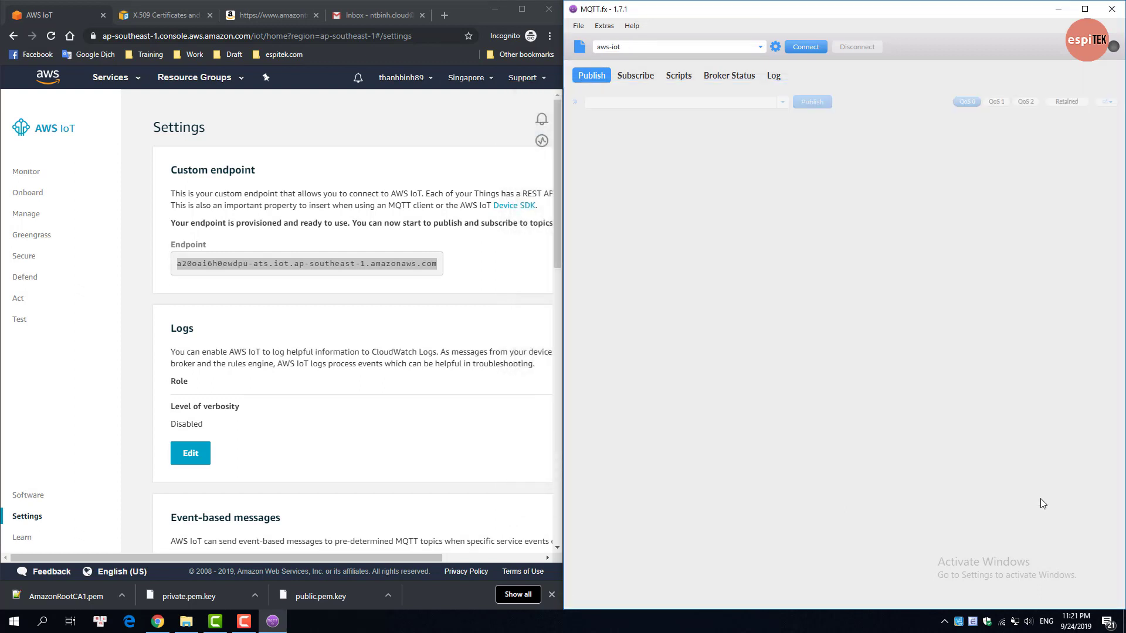
Step: Connect MQTT.fx to AWS IoT with the aws-iot profile and show the Rules page listing esp32_rule
{"action": "left_click", "coordinate": [804, 47]}
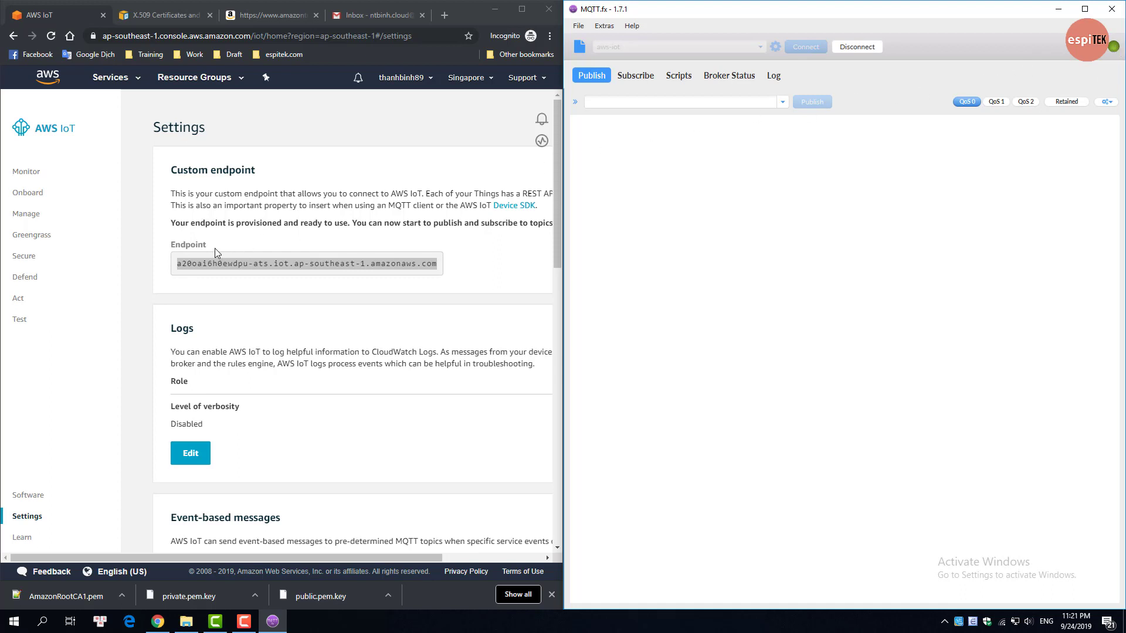
{"action": "left_click", "coordinate": [127, 95]}
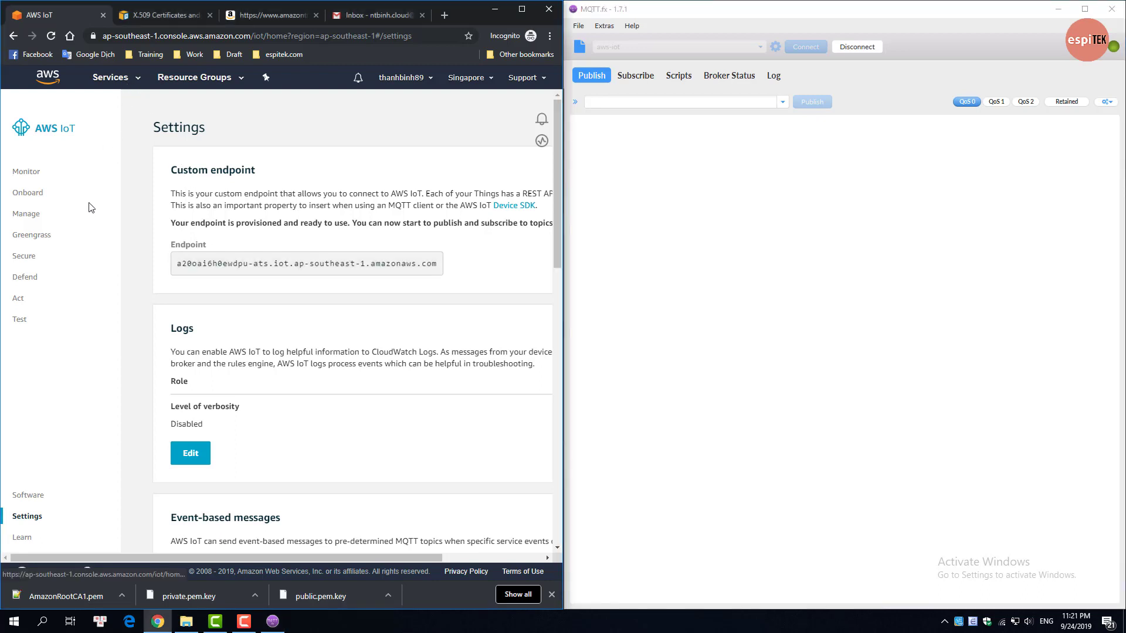
{"action": "left_click", "coordinate": [19, 302]}
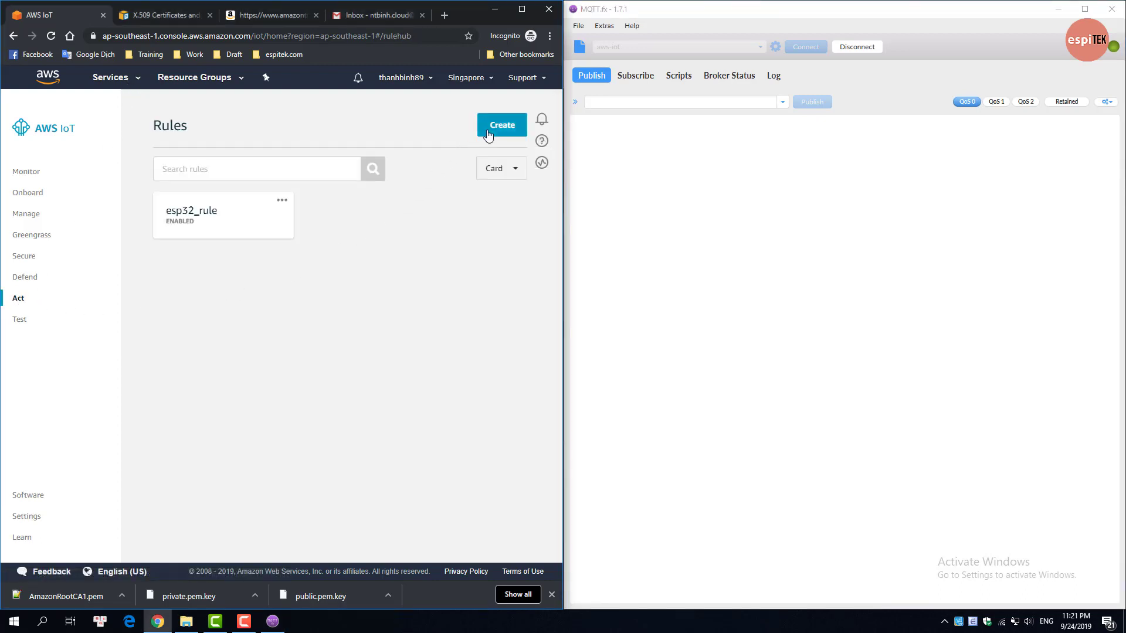
Step: Draft a new rule named mqtt_fx_rule with query select * from 'notifyTopic'
{"action": "left_click", "coordinate": [486, 130]}
{"action": "left_click", "coordinate": [175, 243]}
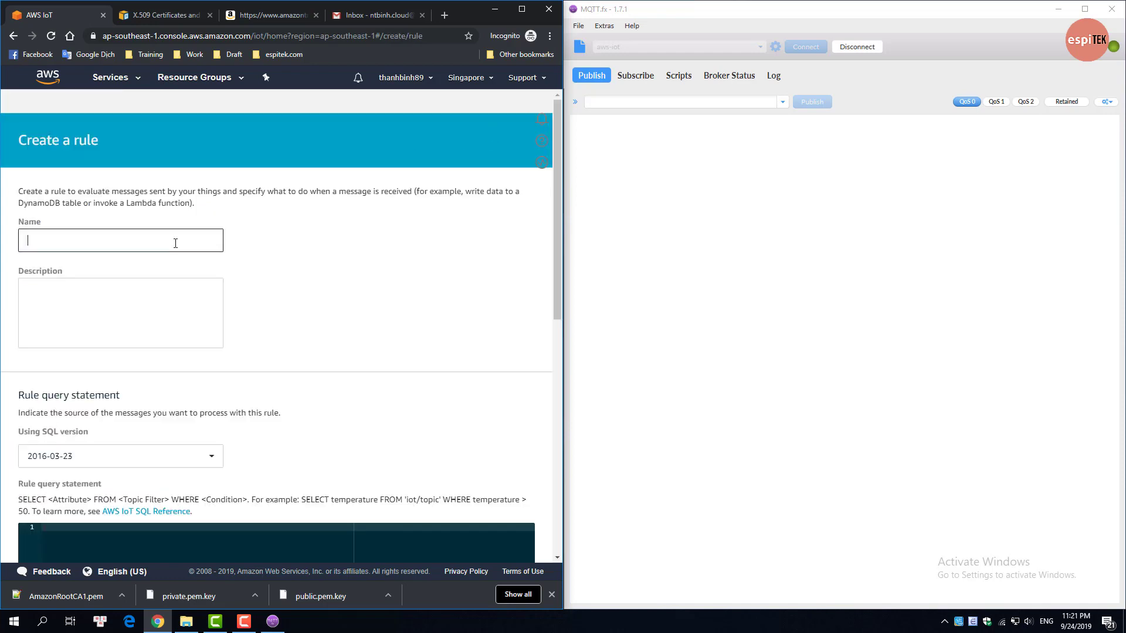
{"action": "type", "text": "mqtt_fx_rule"}
{"action": "scroll", "coordinate": [178, 293], "scroll_direction": "down", "scroll_amount": 3}
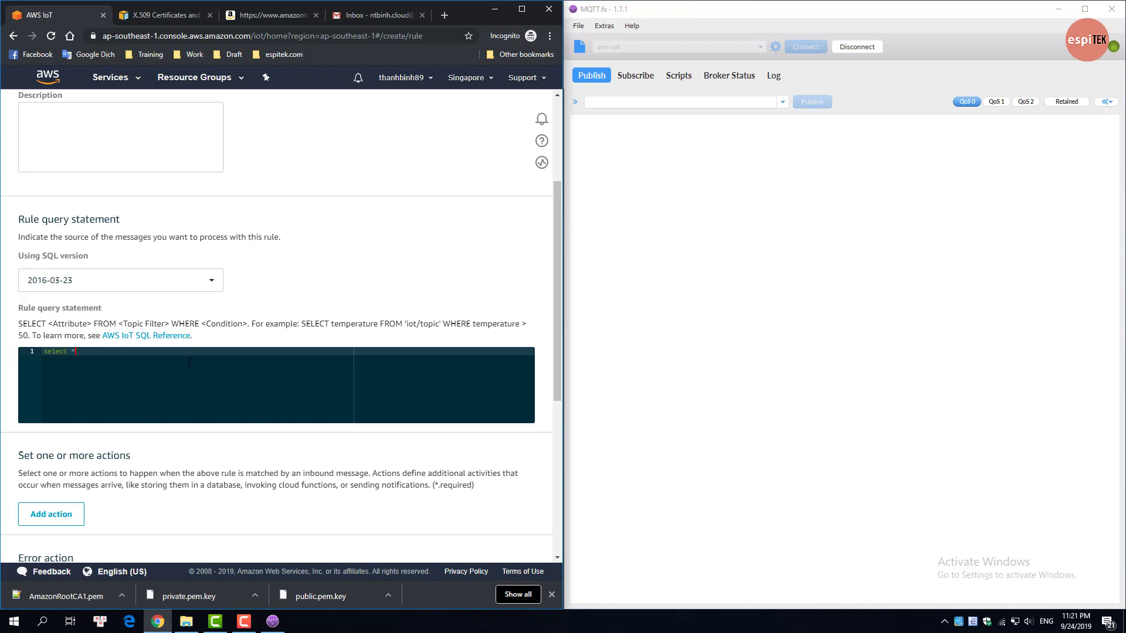
{"action": "type", "text": "rom 'notifyTopic"}
{"action": "scroll", "coordinate": [188, 363], "scroll_direction": "down", "scroll_amount": 2}
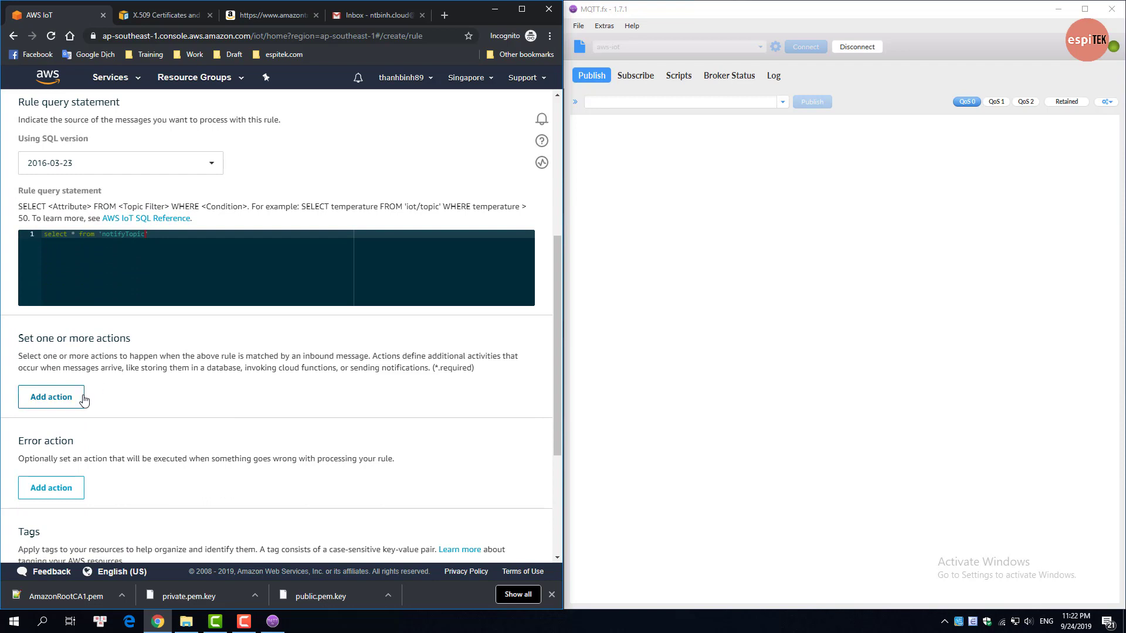
Step: Add an SNS push notification action to the rule
{"action": "left_click", "coordinate": [74, 404]}
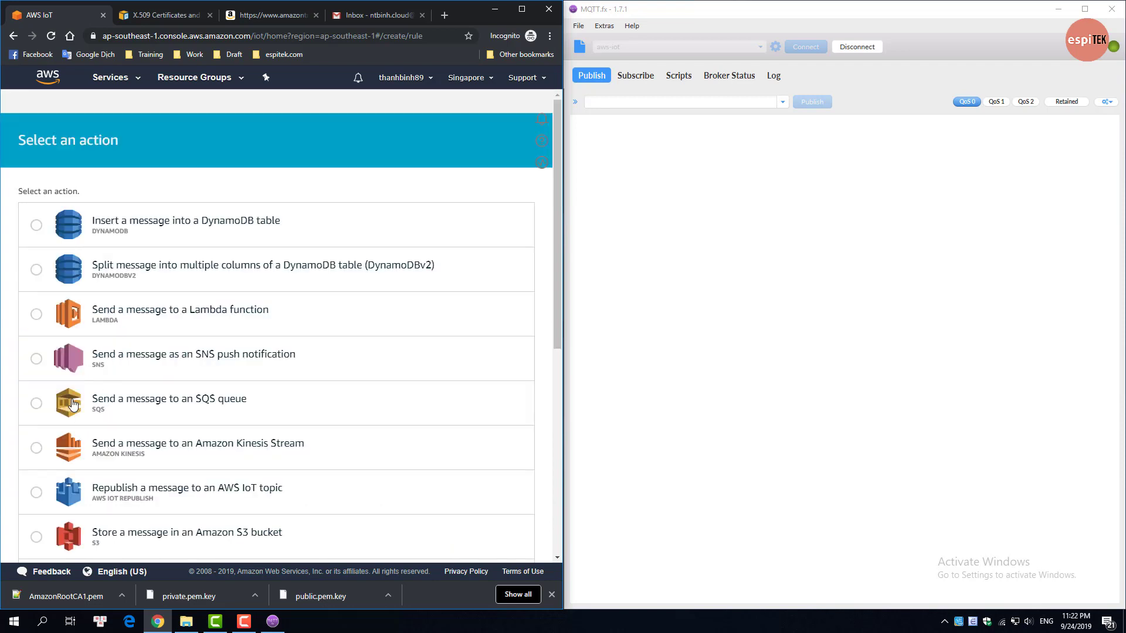
{"action": "scroll", "coordinate": [73, 404], "scroll_direction": "down", "scroll_amount": 1}
{"action": "left_click", "coordinate": [37, 302]}
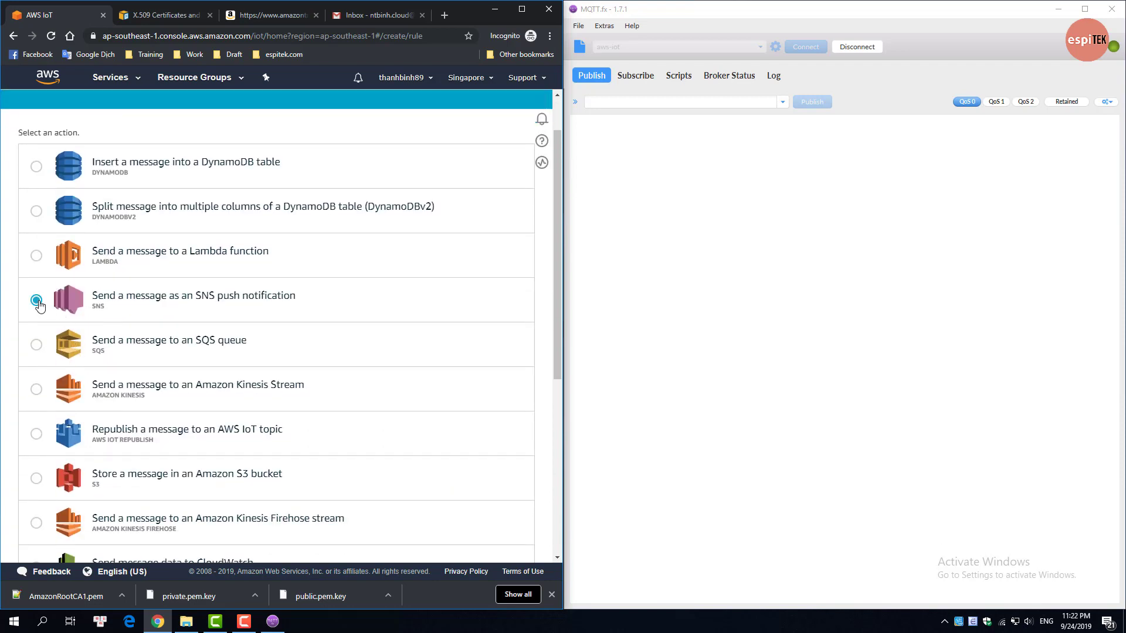
{"action": "scroll", "coordinate": [176, 305], "scroll_direction": "down", "scroll_amount": 5}
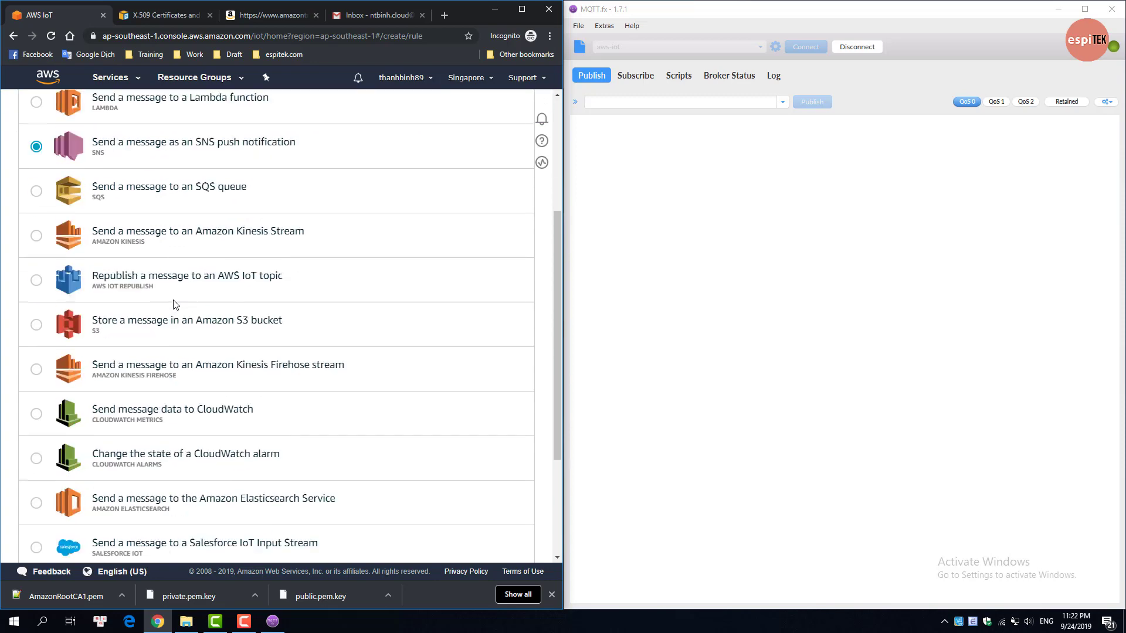
{"action": "left_click", "coordinate": [468, 494]}
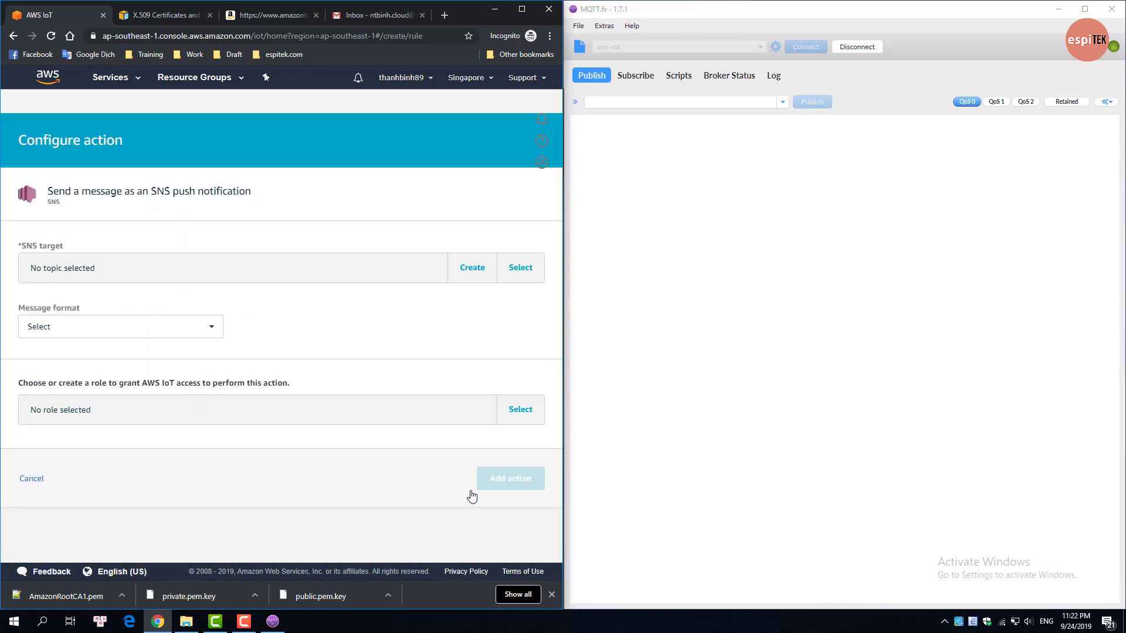
Step: Create the SNS target topic mqtt-fx-topic and set the message format to RAW
{"action": "left_click", "coordinate": [473, 271]}
{"action": "left_click", "coordinate": [264, 173]}
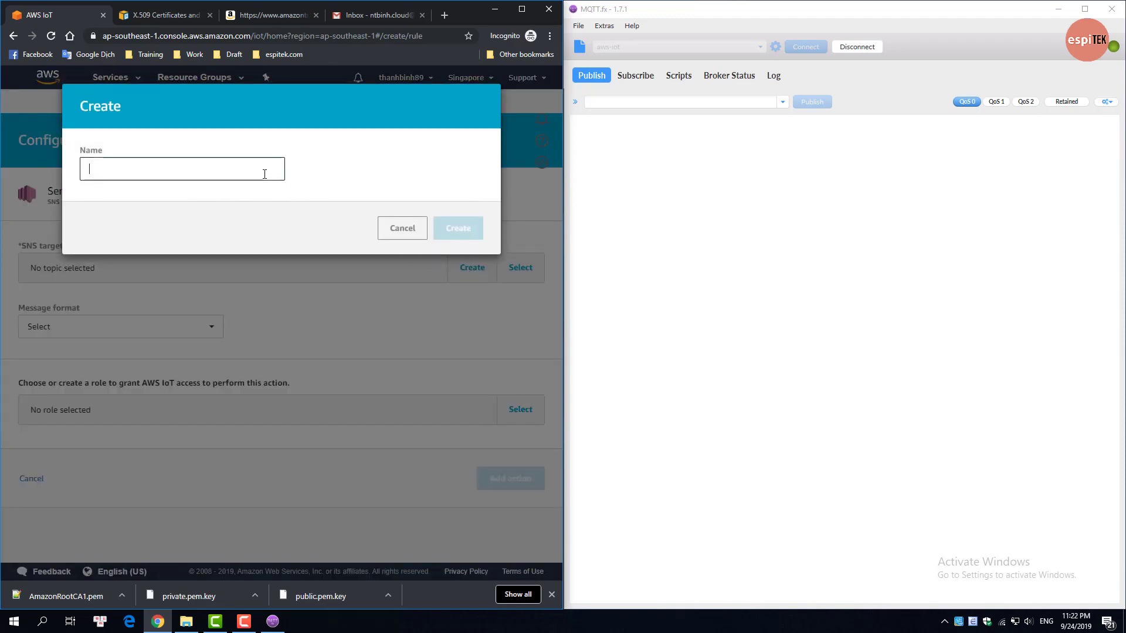
{"action": "type", "text": "mqtt-fx"}
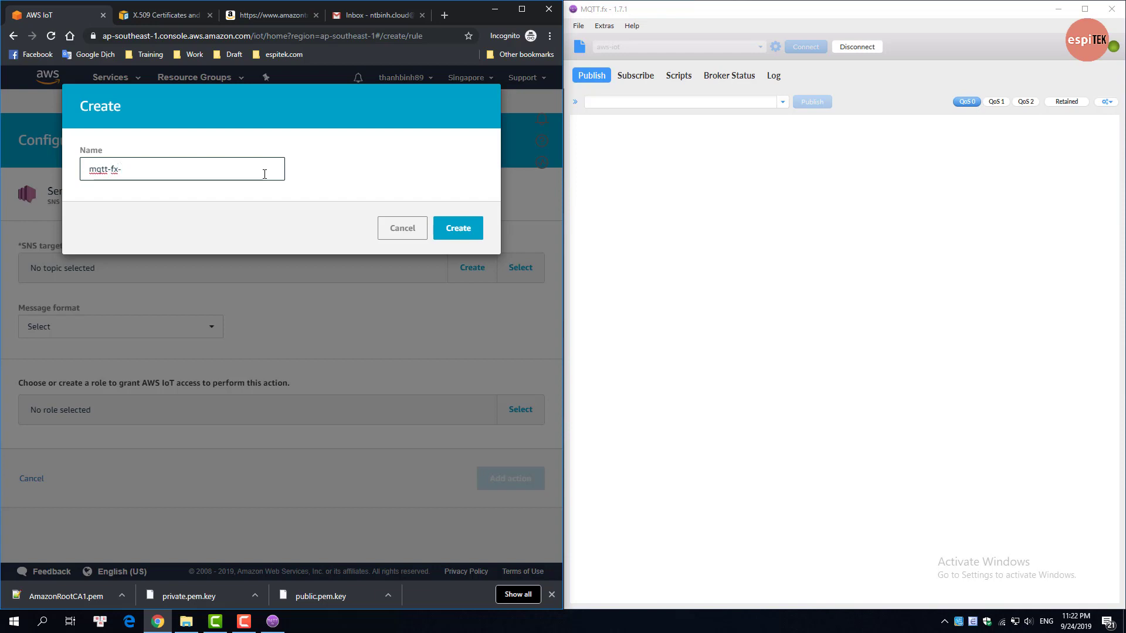
{"action": "type", "text": "-topic"}
{"action": "left_click", "coordinate": [460, 228]}
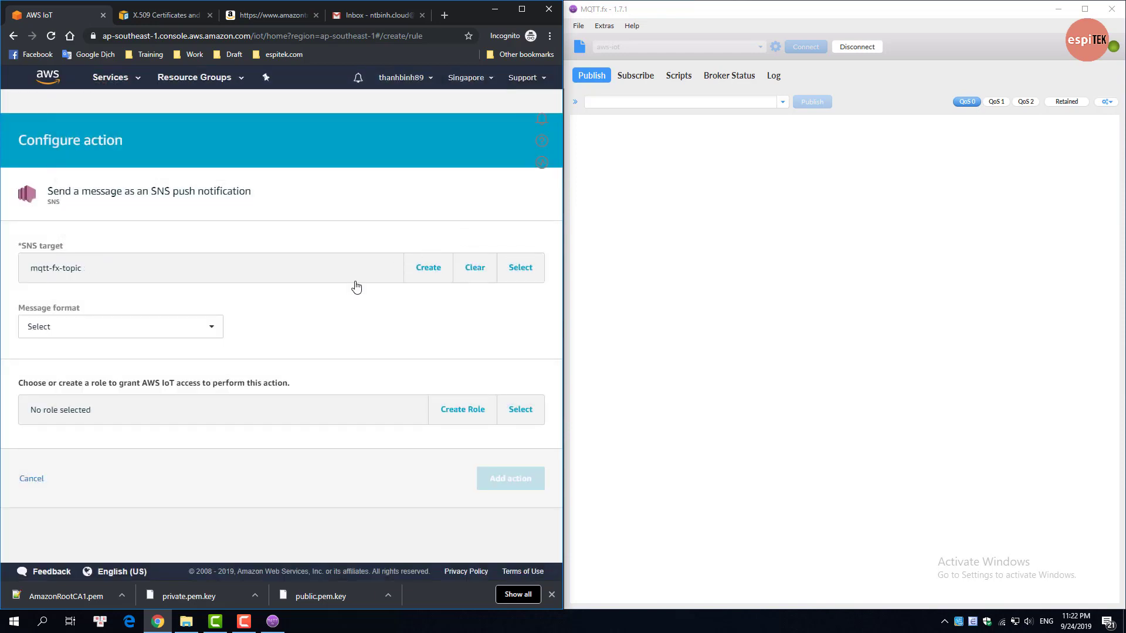
{"action": "left_click", "coordinate": [209, 325]}
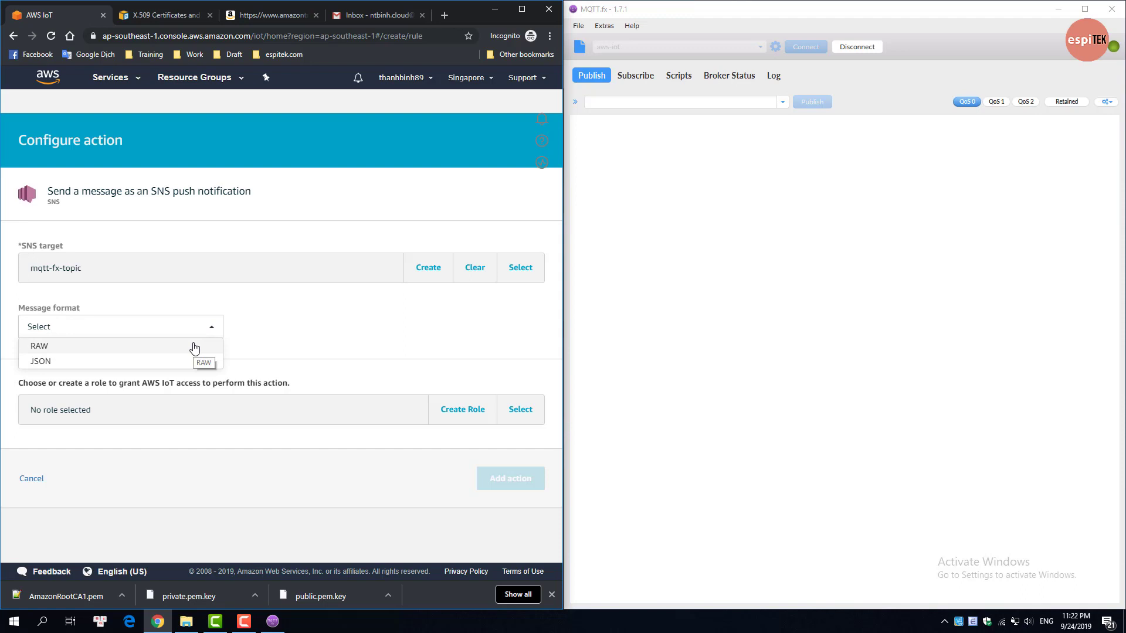
{"action": "left_click", "coordinate": [194, 349]}
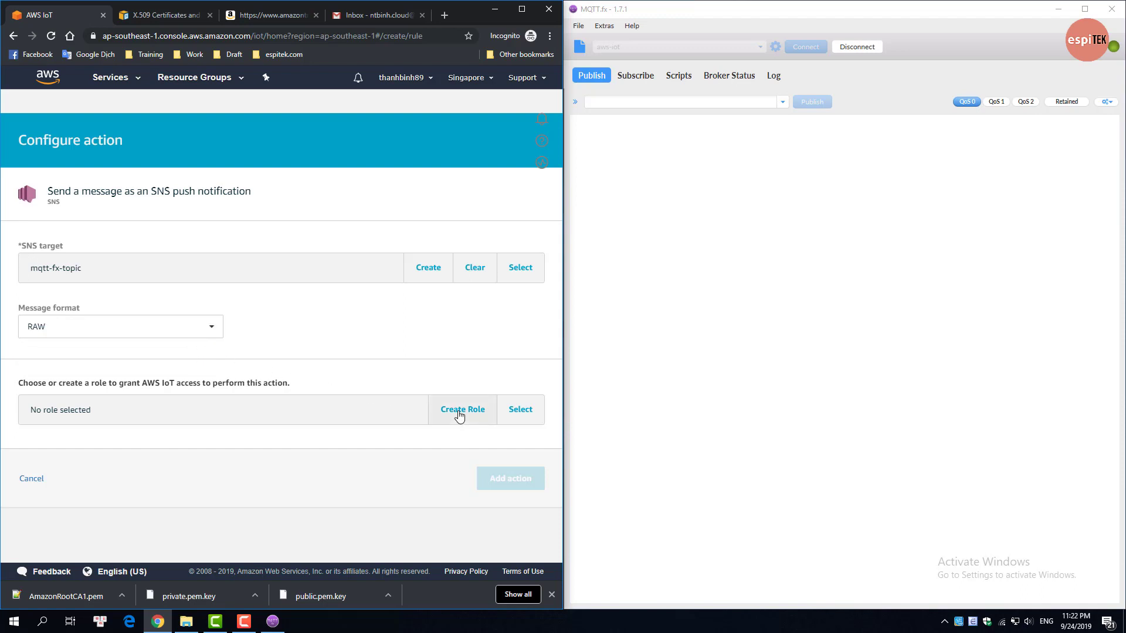
{"action": "left_click", "coordinate": [457, 410]}
Step: Create a new role named mqtt-fx-role for the SNS action
{"action": "left_click", "coordinate": [257, 199]}
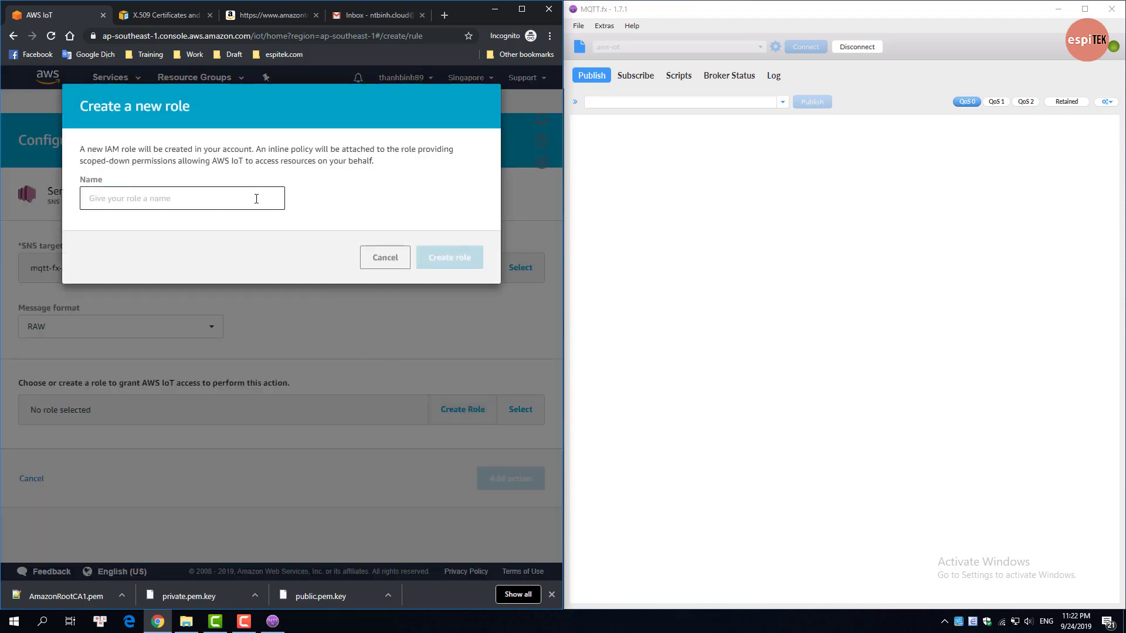
{"action": "type", "text": "mqtt-fx"}
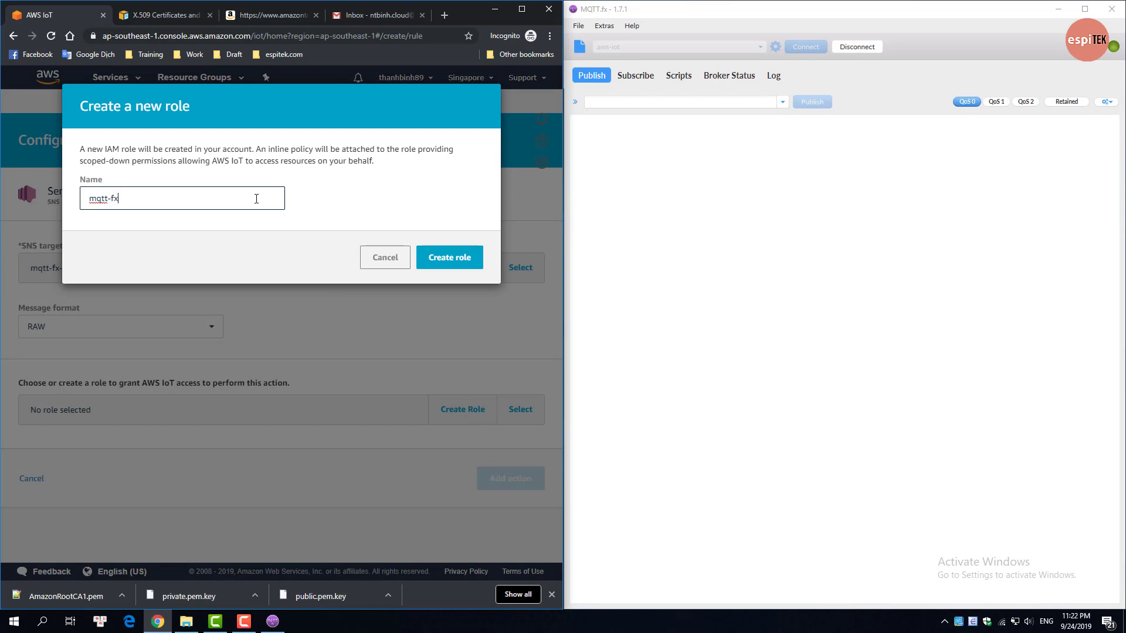
{"action": "type", "text": "-role"}
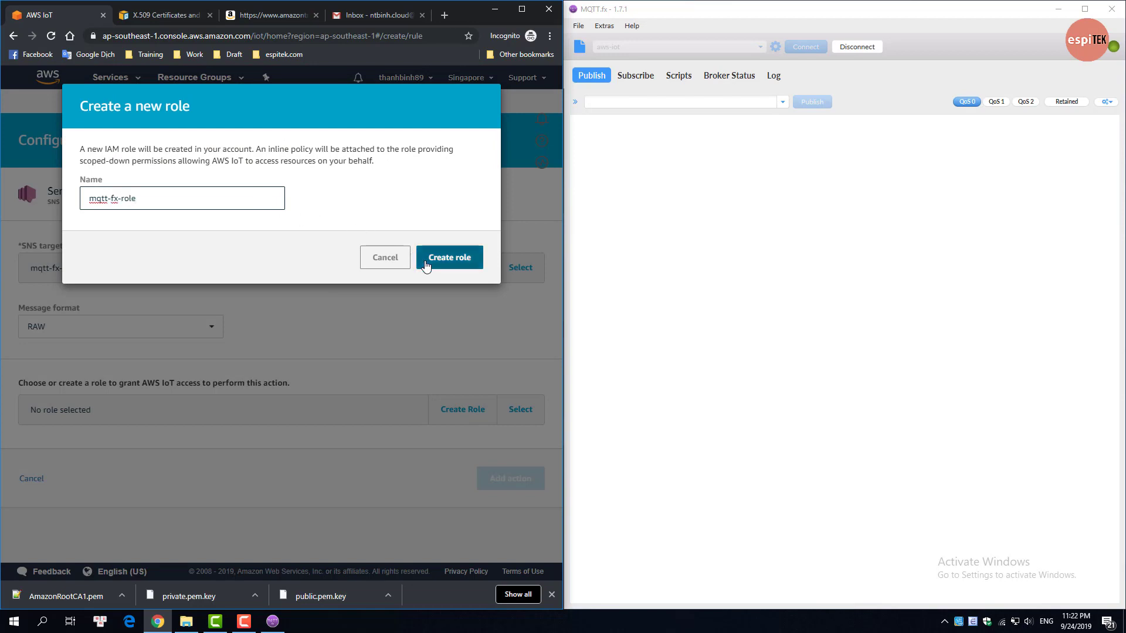
{"action": "left_click", "coordinate": [425, 261]}
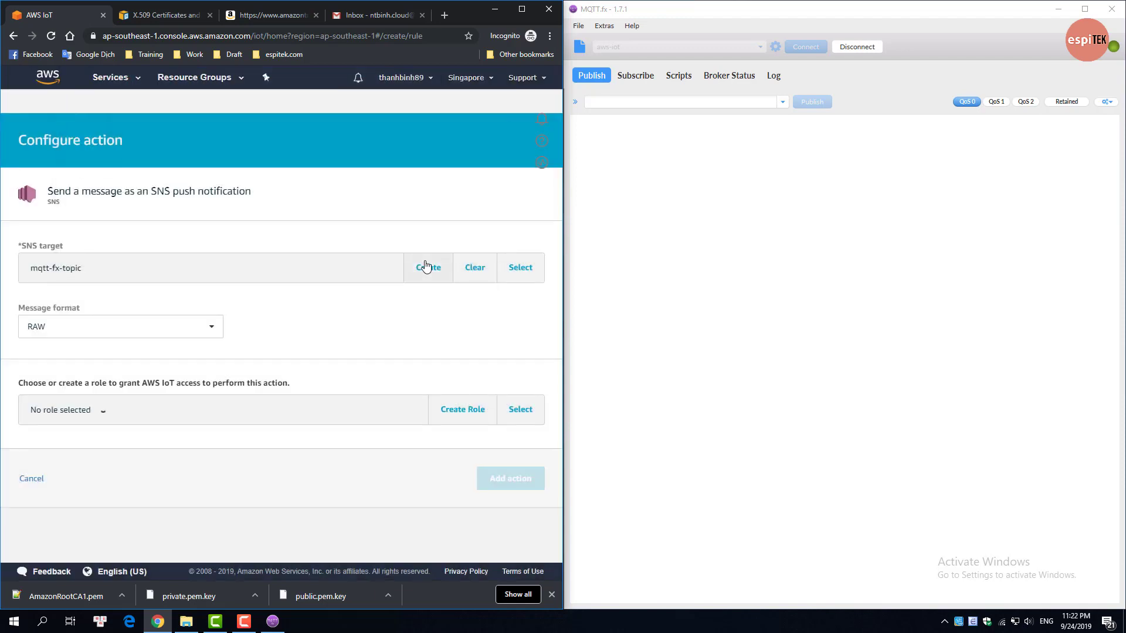
Step: Add the configured SNS action and create the mqtt_fx_rule rule
{"action": "left_click", "coordinate": [510, 485]}
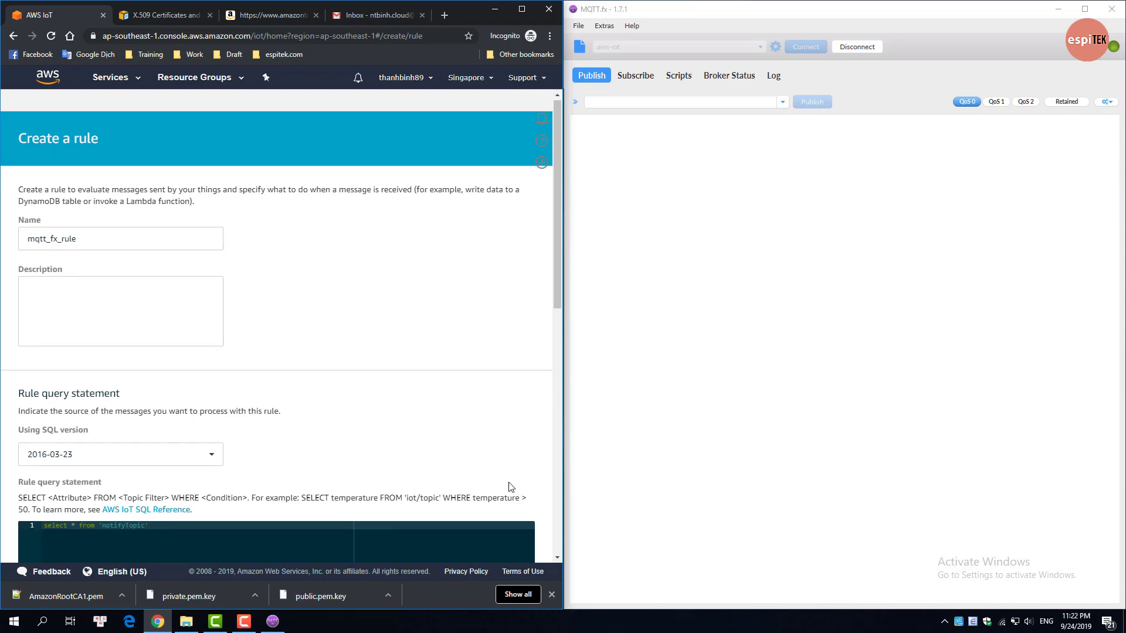
{"action": "scroll", "coordinate": [510, 487], "scroll_direction": "down", "scroll_amount": 7}
{"action": "scroll", "coordinate": [513, 516], "scroll_direction": "down", "scroll_amount": 3}
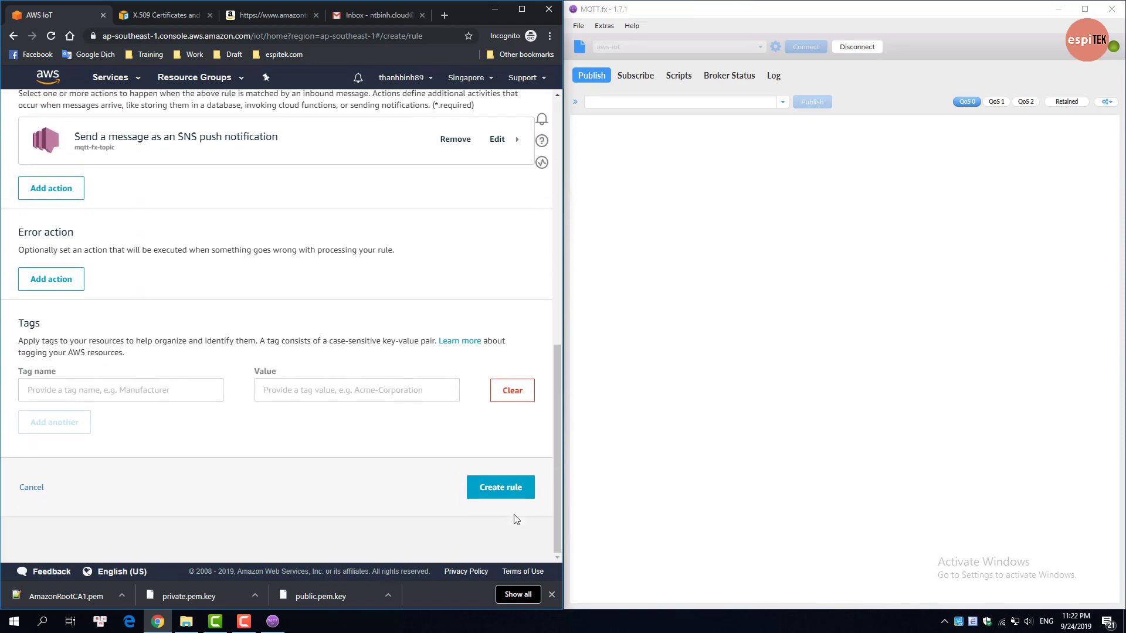
{"action": "left_click", "coordinate": [521, 496]}
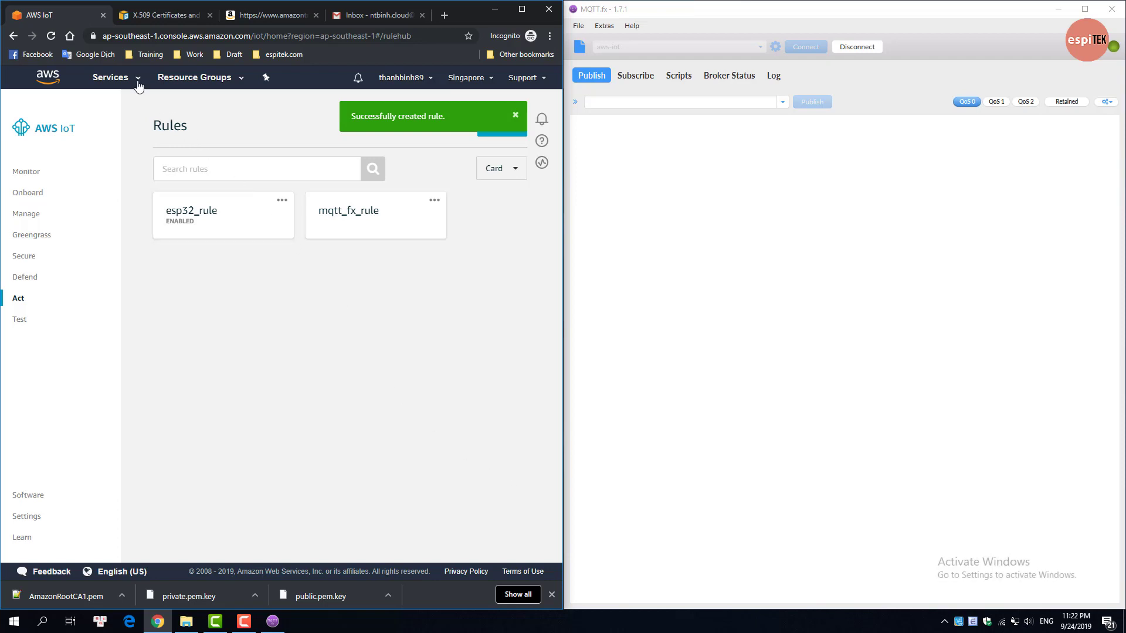
Step: Open the Simple Notification Service console in a new browser tab
{"action": "left_click", "coordinate": [138, 86]}
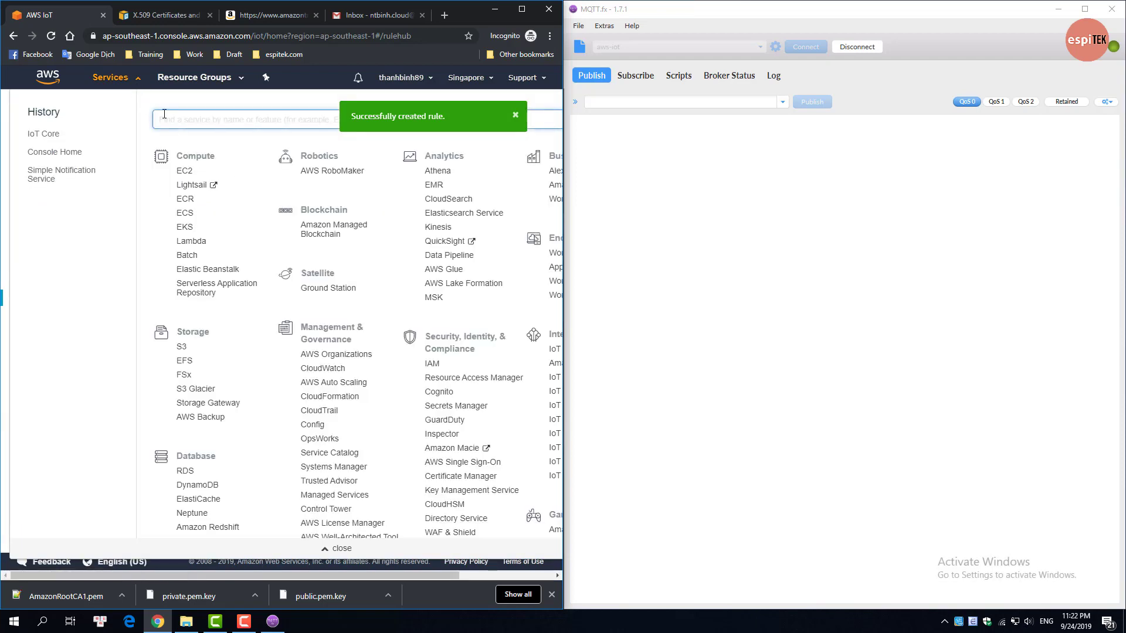
{"action": "type", "text": "sns"}
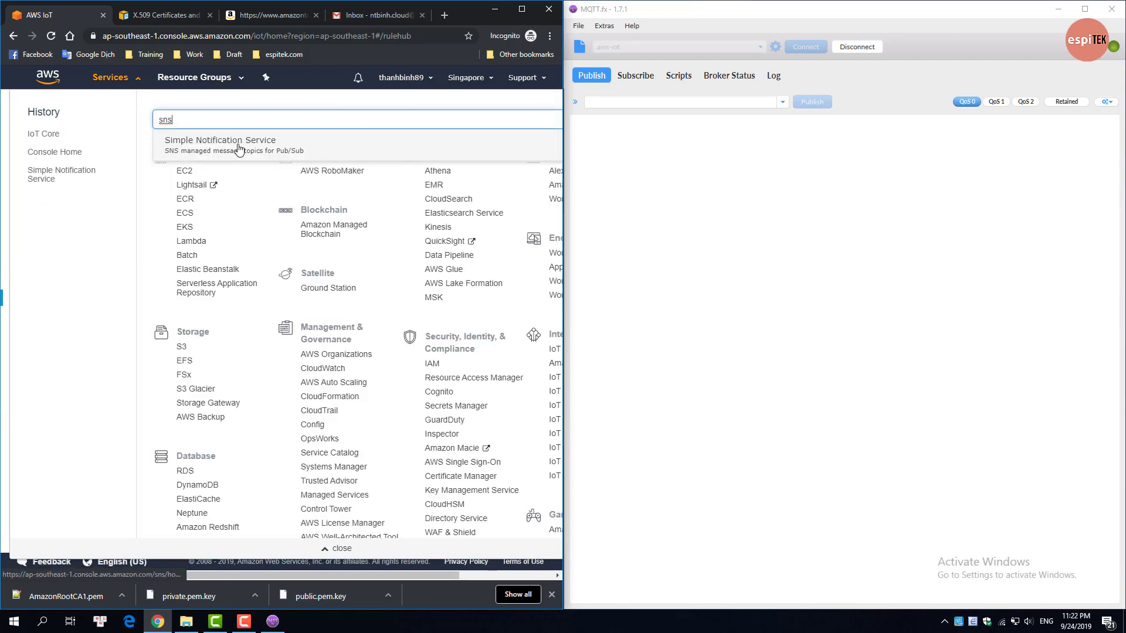
{"action": "middle_click", "coordinate": [238, 148]}
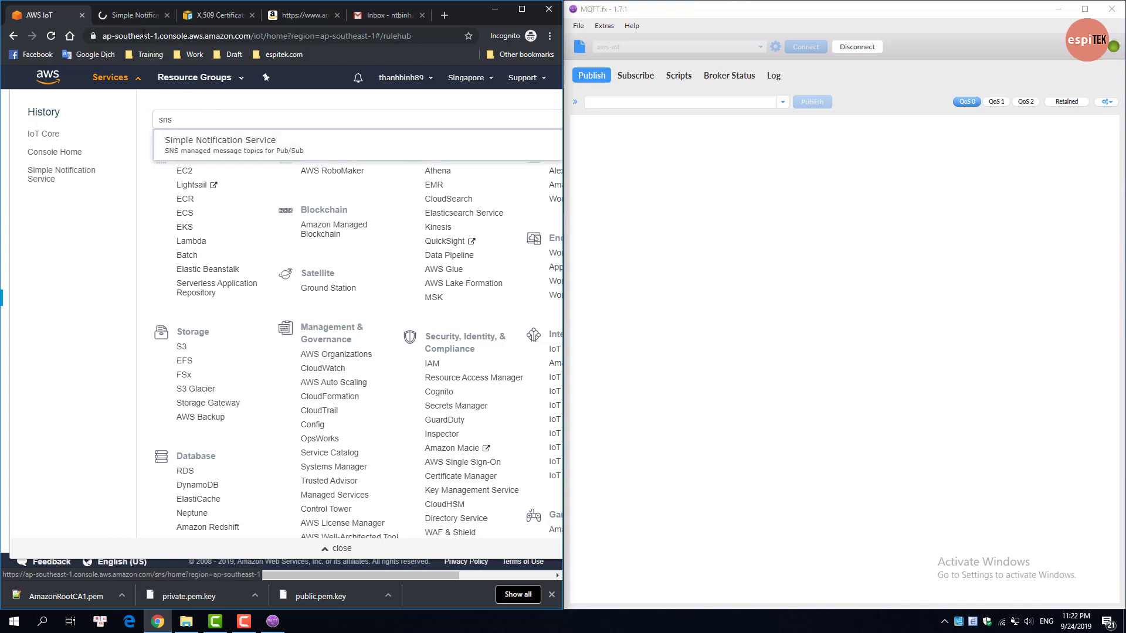
{"action": "left_click", "coordinate": [125, 17]}
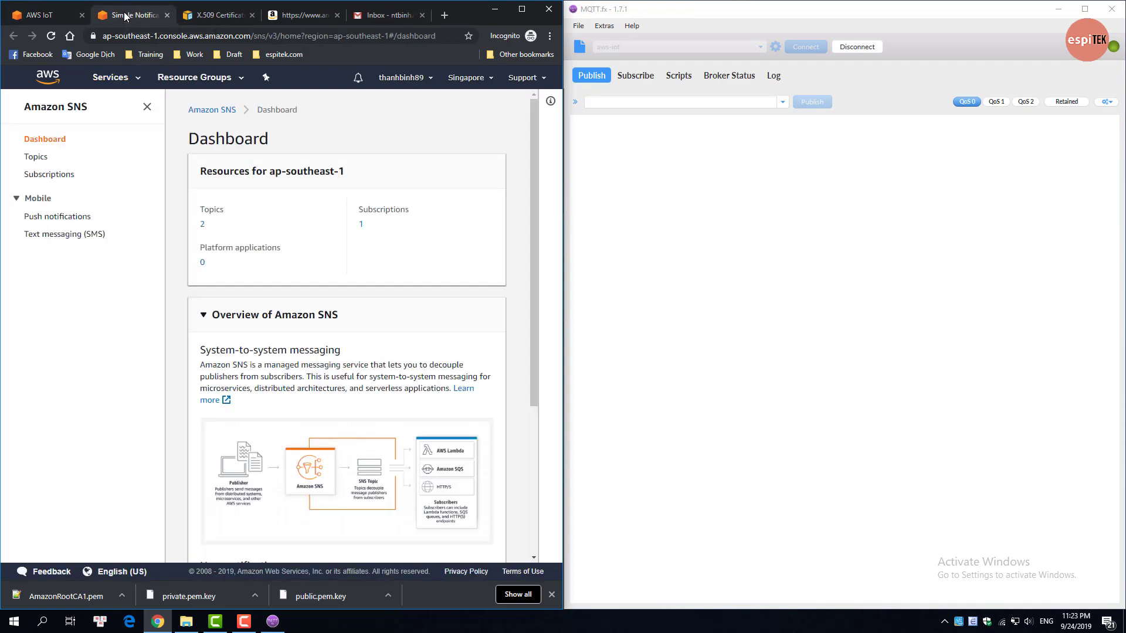
Step: Check mqtt-fx-topic in the SNS Topics list, then go to Subscriptions
{"action": "left_click", "coordinate": [36, 157]}
{"action": "left_click_drag", "start_coordinate": [284, 313], "coordinate": [232, 313]}
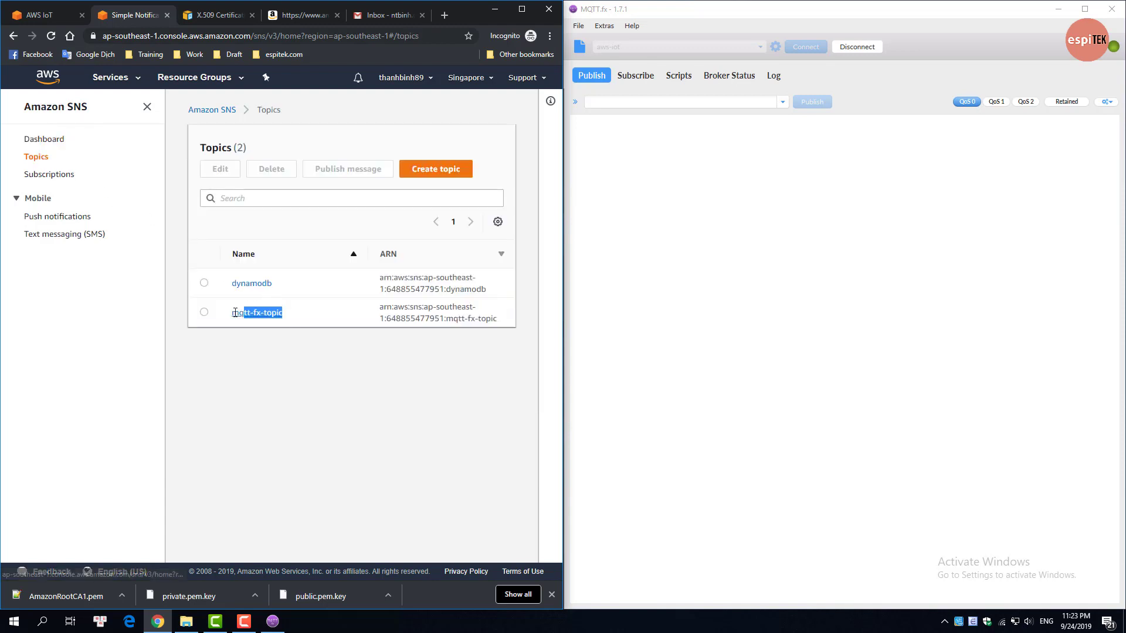
{"action": "left_click", "coordinate": [67, 177]}
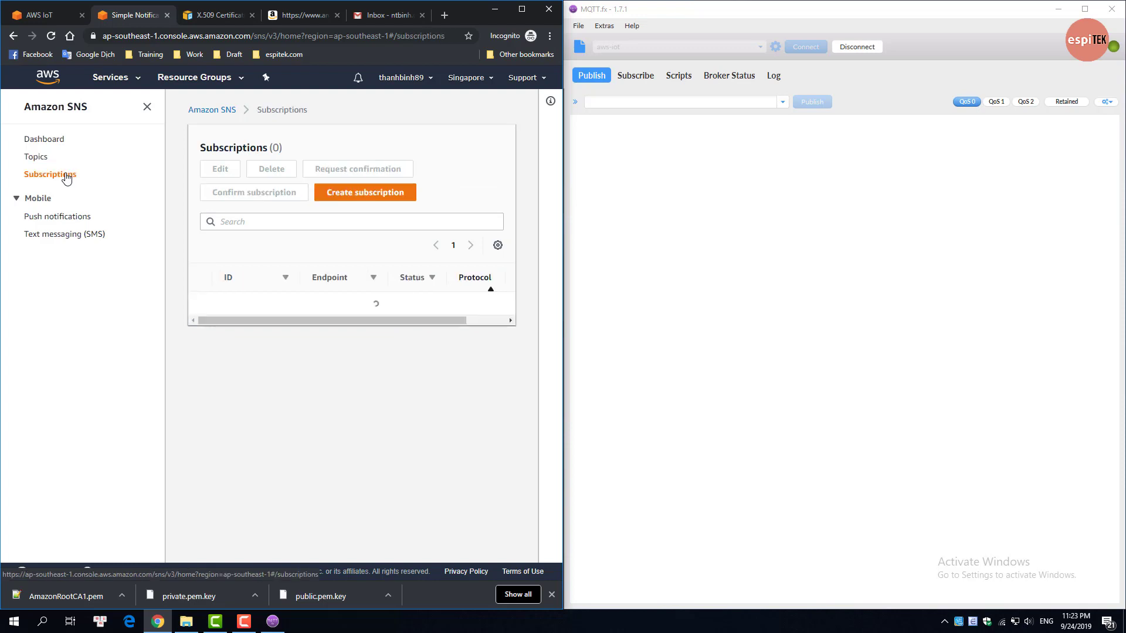
Step: Create an Email subscription to mqtt-fx-topic with the Gmail address as endpoint
{"action": "left_click", "coordinate": [344, 195]}
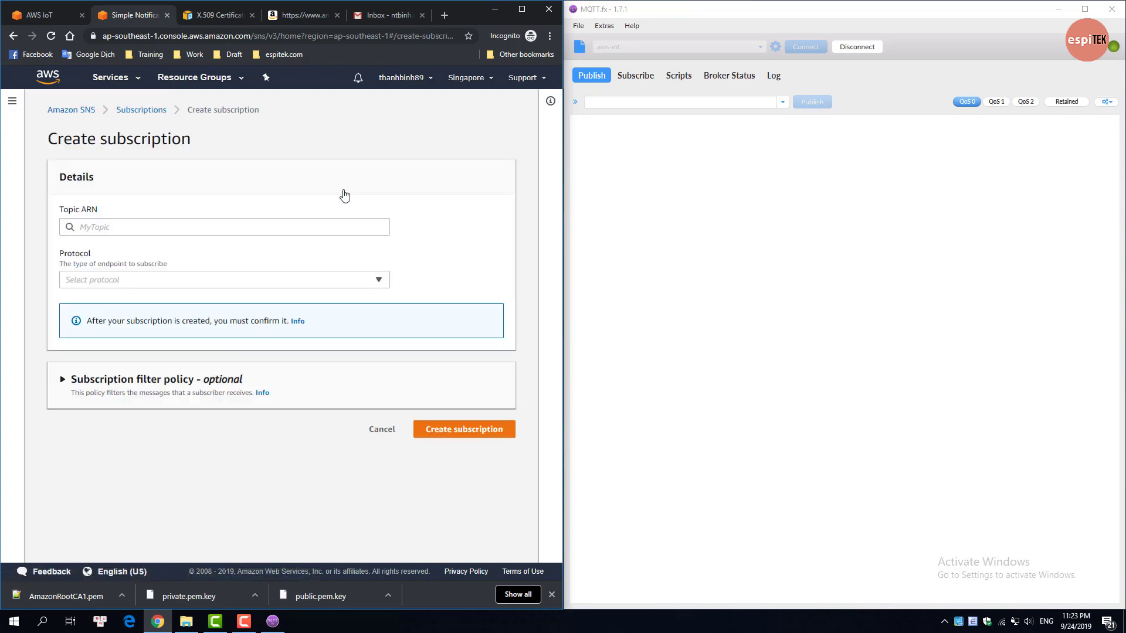
{"action": "left_click", "coordinate": [333, 228]}
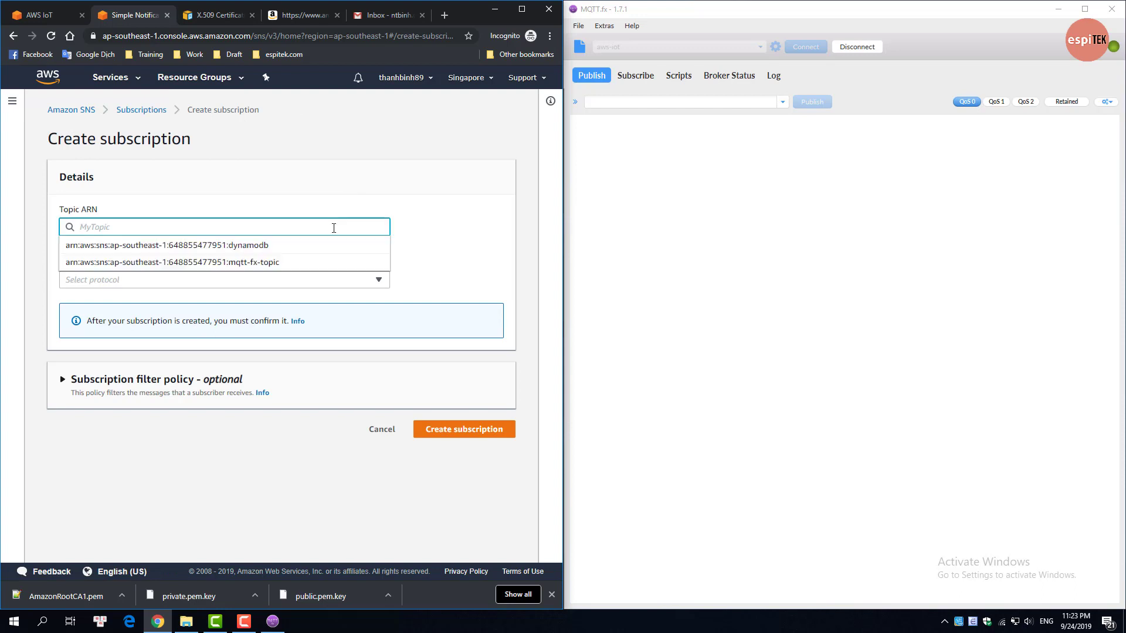
{"action": "left_click", "coordinate": [328, 264]}
{"action": "left_click", "coordinate": [326, 282]}
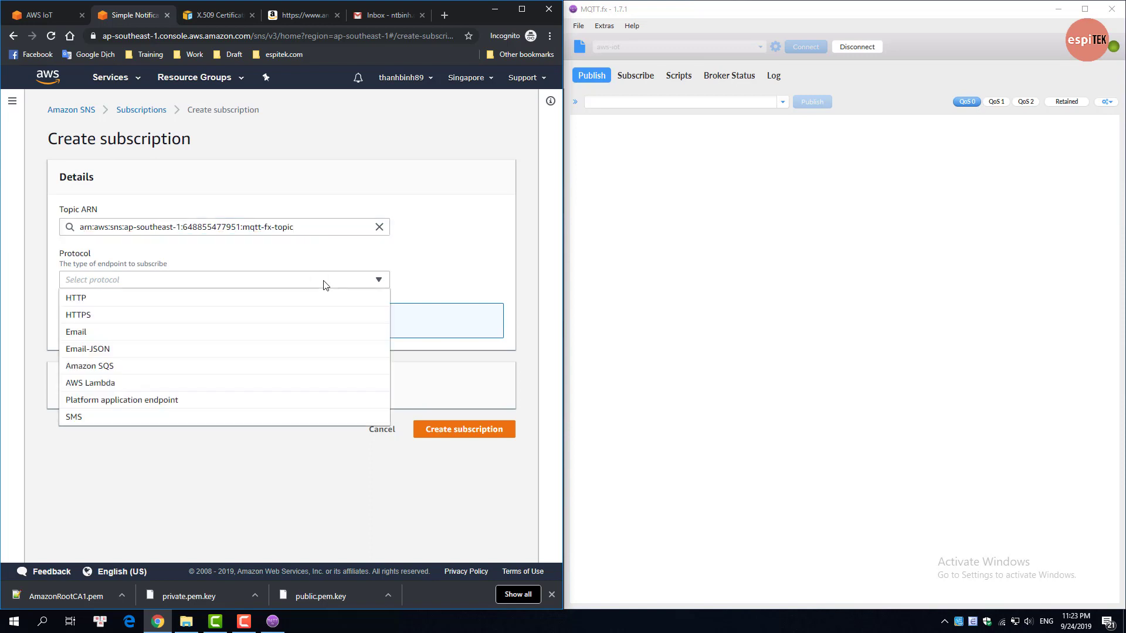
{"action": "left_click", "coordinate": [317, 335]}
{"action": "left_click", "coordinate": [318, 332]}
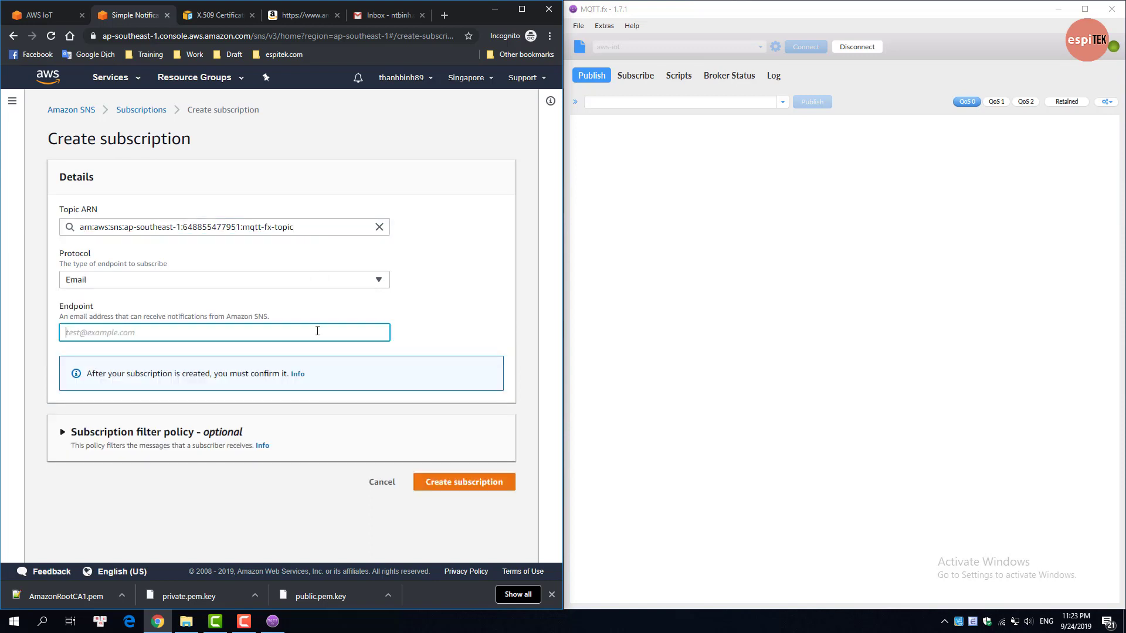
{"action": "type", "text": "ntbin"}
{"action": "key", "text": "BackSpace"}
{"action": "key", "text": "BackSpace"}
{"action": "key", "text": "BackSpace"}
{"action": "left_click", "coordinate": [435, 482]}
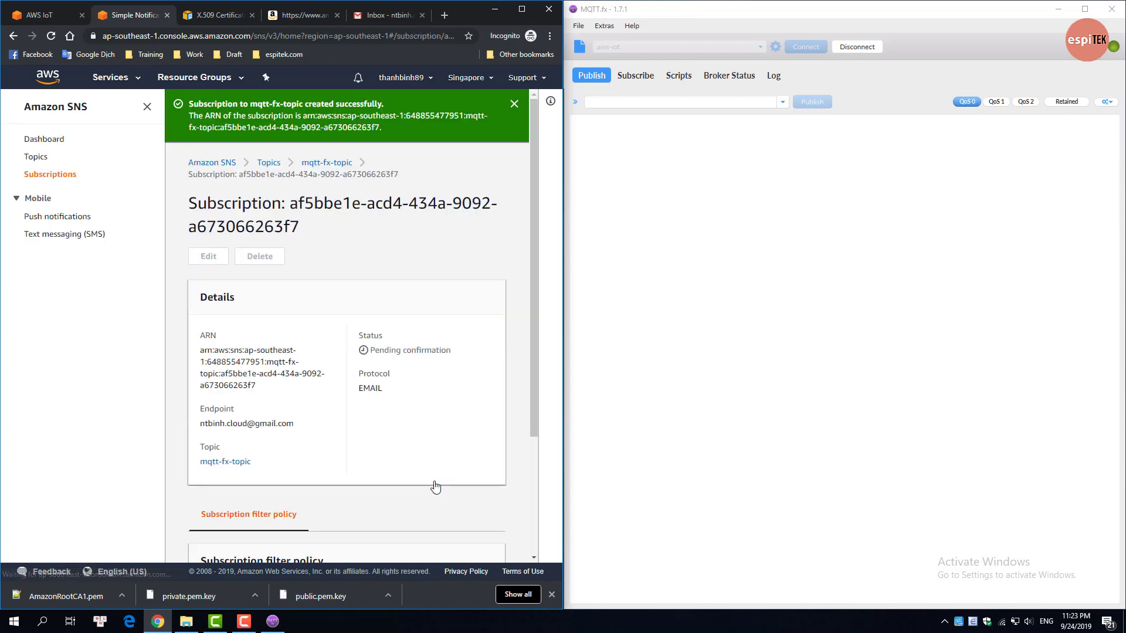
Step: Back on Subscriptions, widen the browser and check the new one shows Pending confirmation
{"action": "scroll", "coordinate": [437, 486], "scroll_direction": "down", "scroll_amount": 1}
{"action": "scroll", "coordinate": [437, 486], "scroll_direction": "down", "scroll_amount": 2}
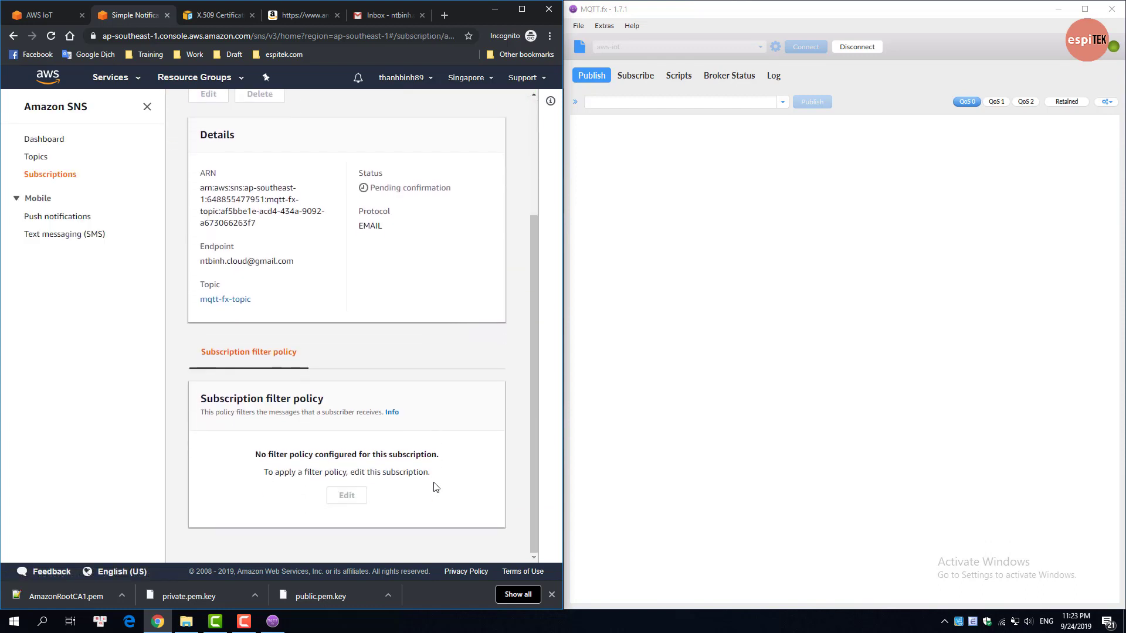
{"action": "scroll", "coordinate": [487, 349], "scroll_direction": "up", "scroll_amount": 1}
{"action": "scroll", "coordinate": [487, 350], "scroll_direction": "up", "scroll_amount": 1}
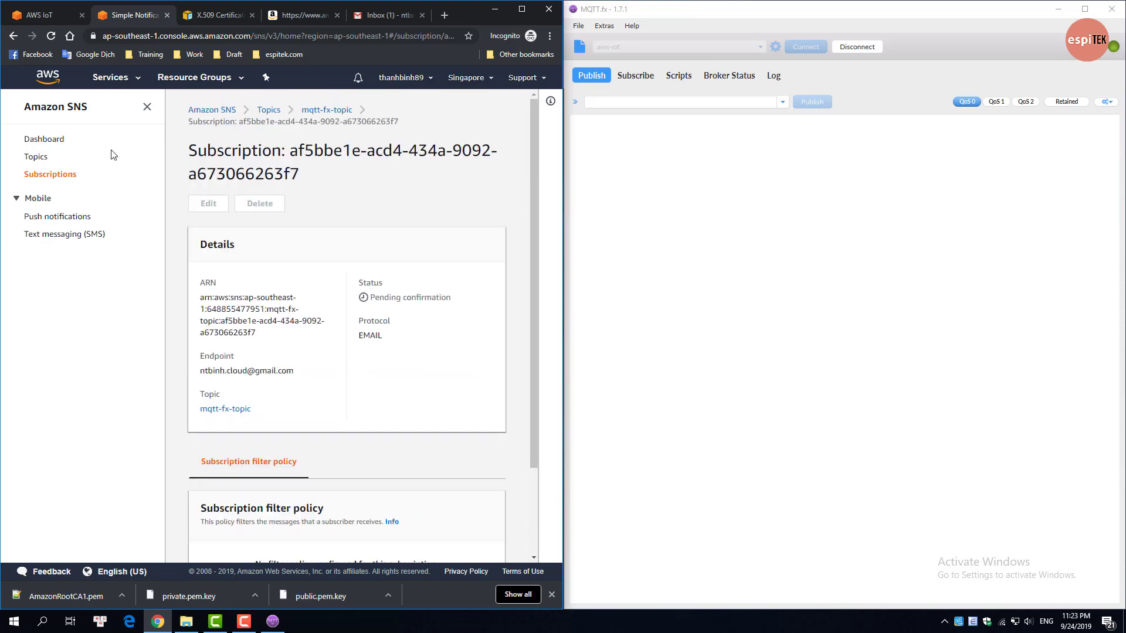
{"action": "left_click", "coordinate": [55, 176]}
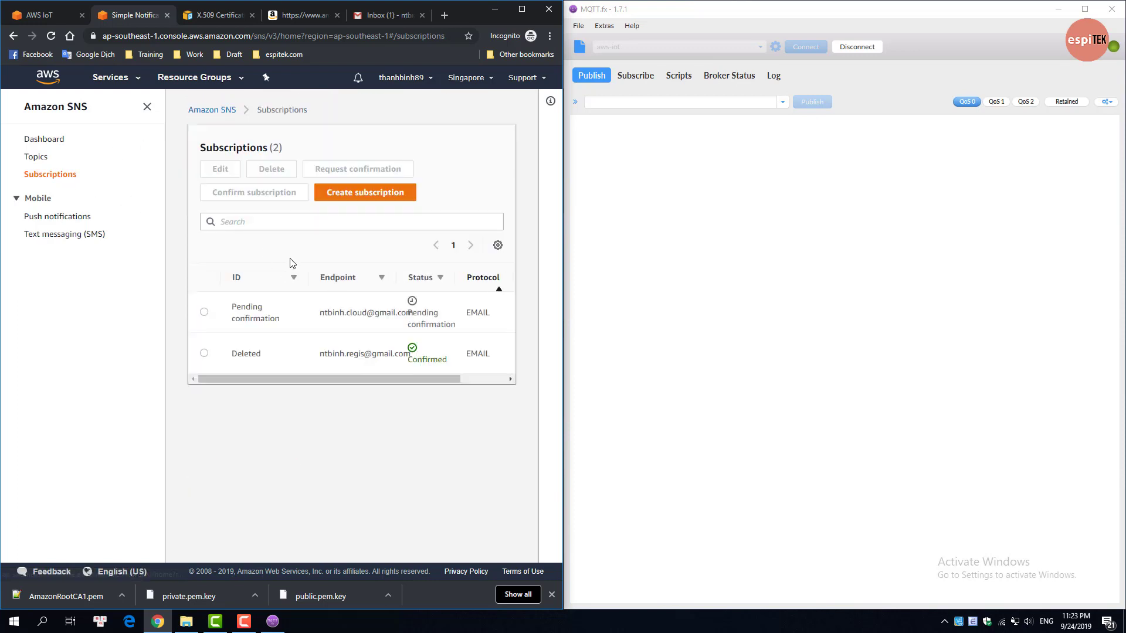
{"action": "left_click_drag", "start_coordinate": [563, 318], "coordinate": [812, 333]}
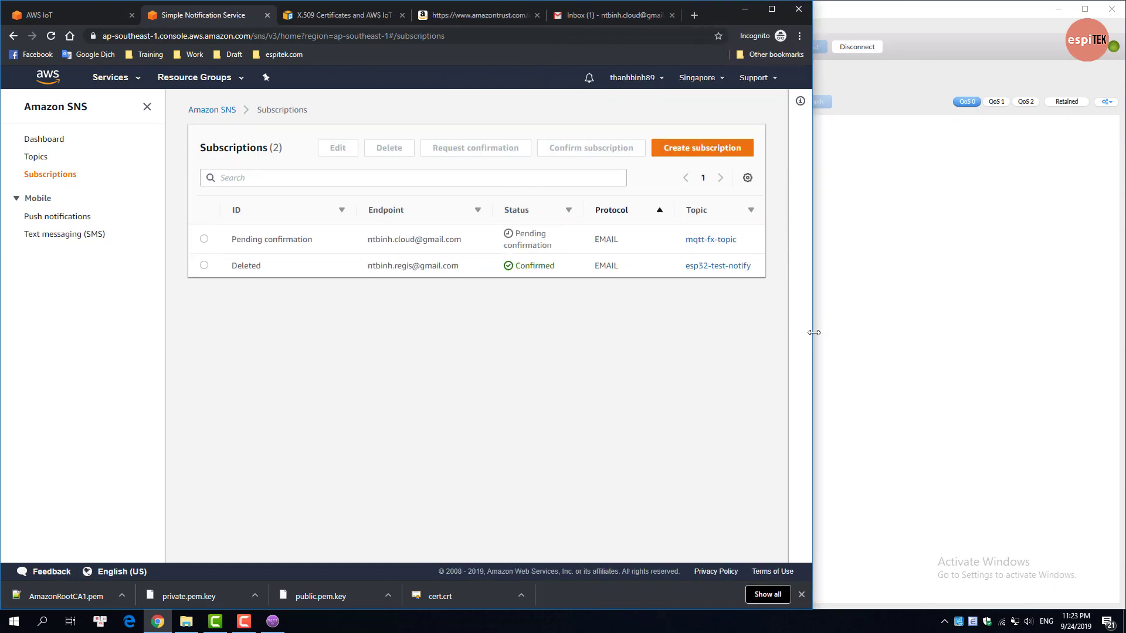
{"action": "left_click_drag", "start_coordinate": [570, 251], "coordinate": [507, 237]}
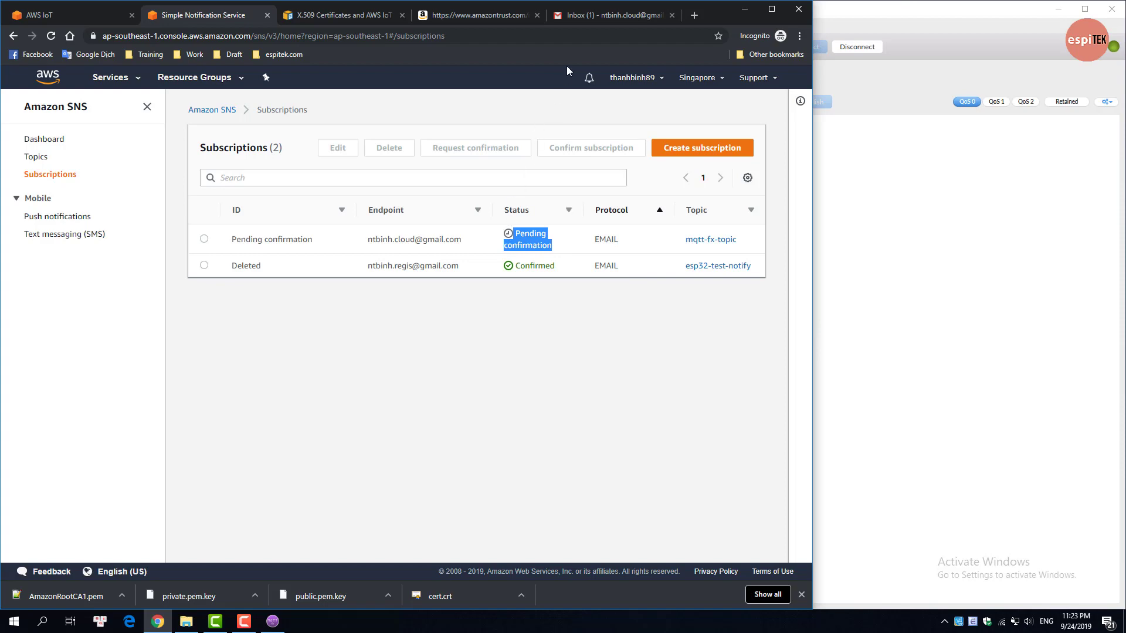
Step: Confirm the subscription from the SNS Subscription Confirmation email in Gmail
{"action": "left_click", "coordinate": [593, 15]}
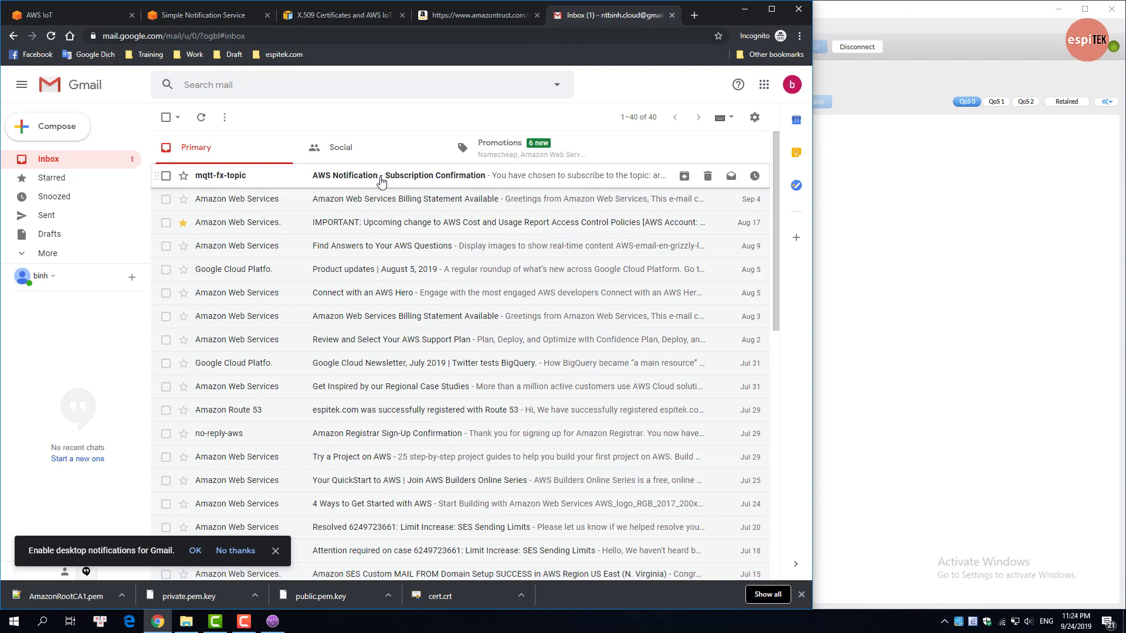
{"action": "left_click", "coordinate": [382, 178]}
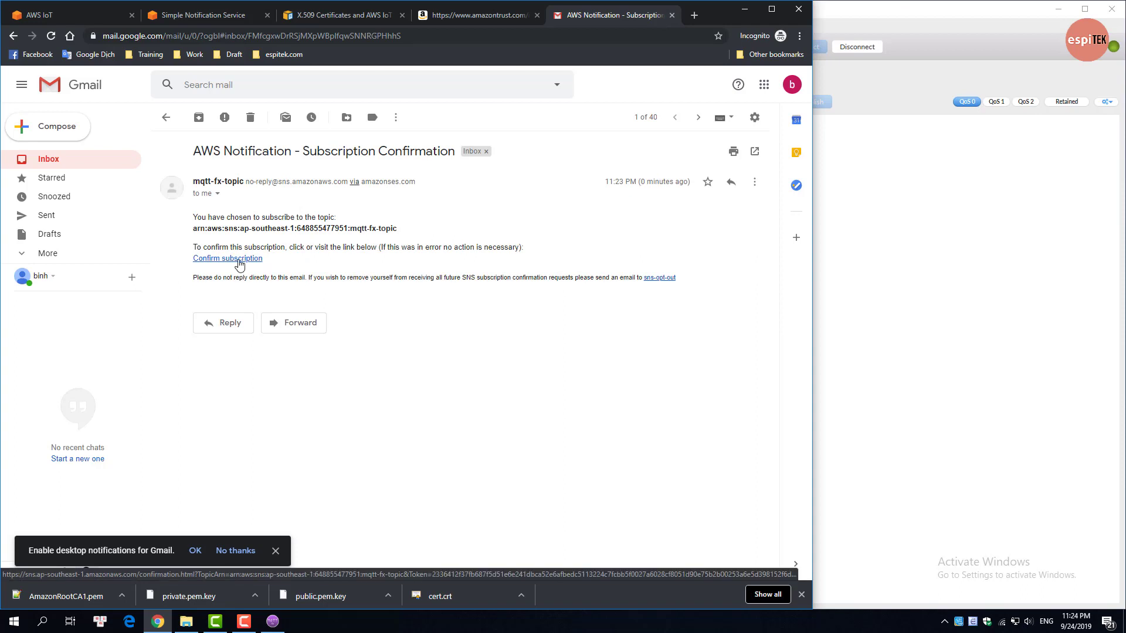
{"action": "left_click", "coordinate": [240, 259]}
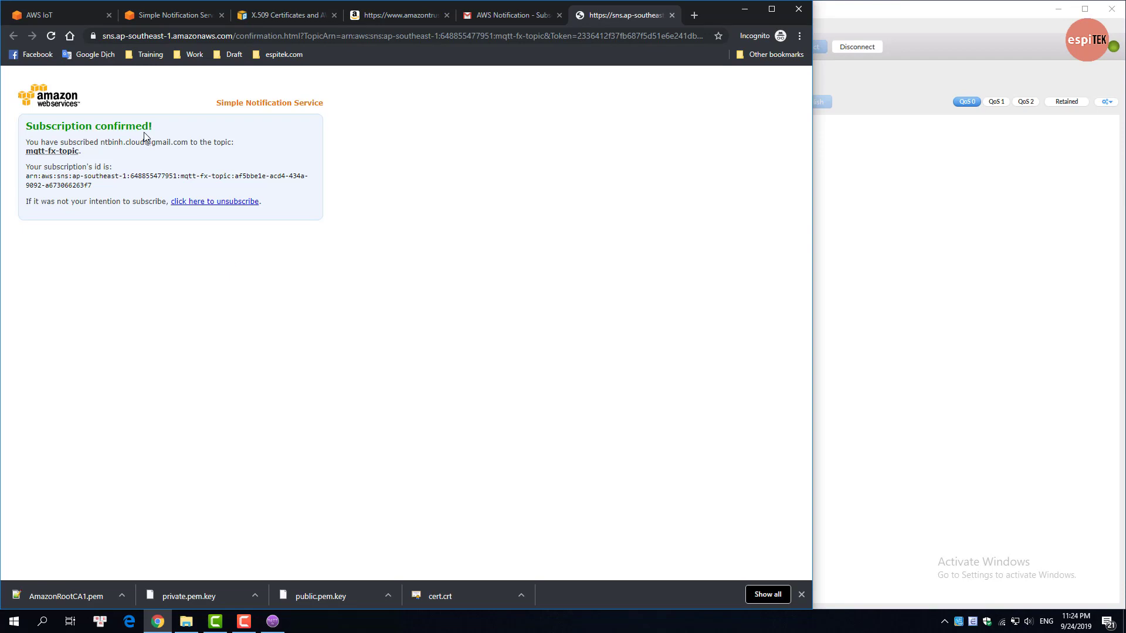
Step: Refresh the SNS Subscriptions list to see the subscription marked Confirmed
{"action": "left_click", "coordinate": [165, 15]}
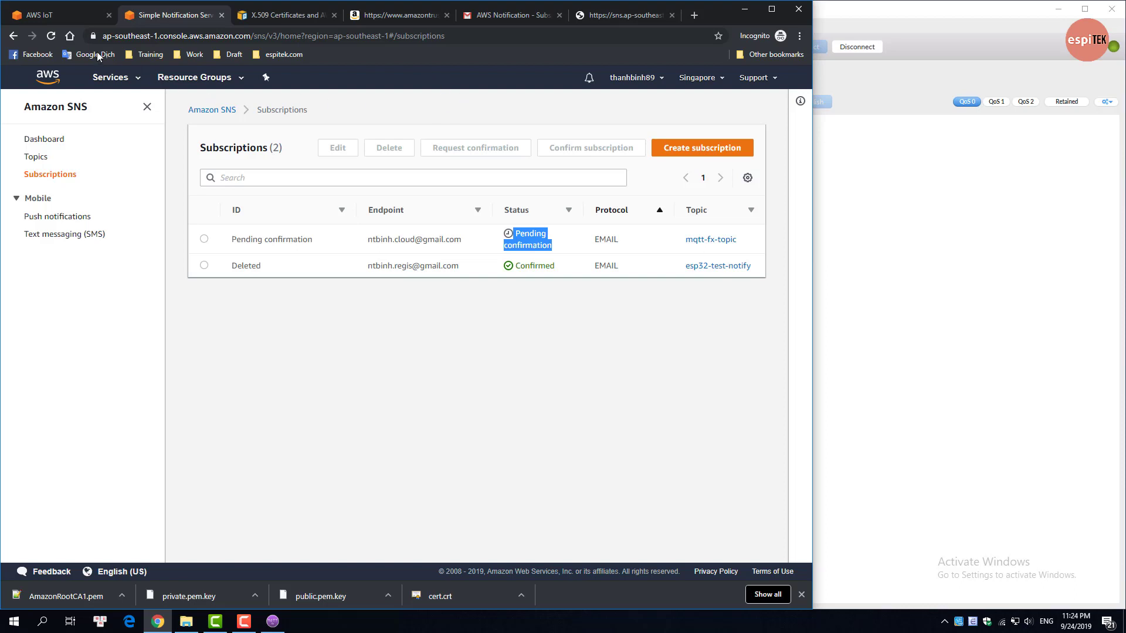
{"action": "left_click", "coordinate": [51, 38]}
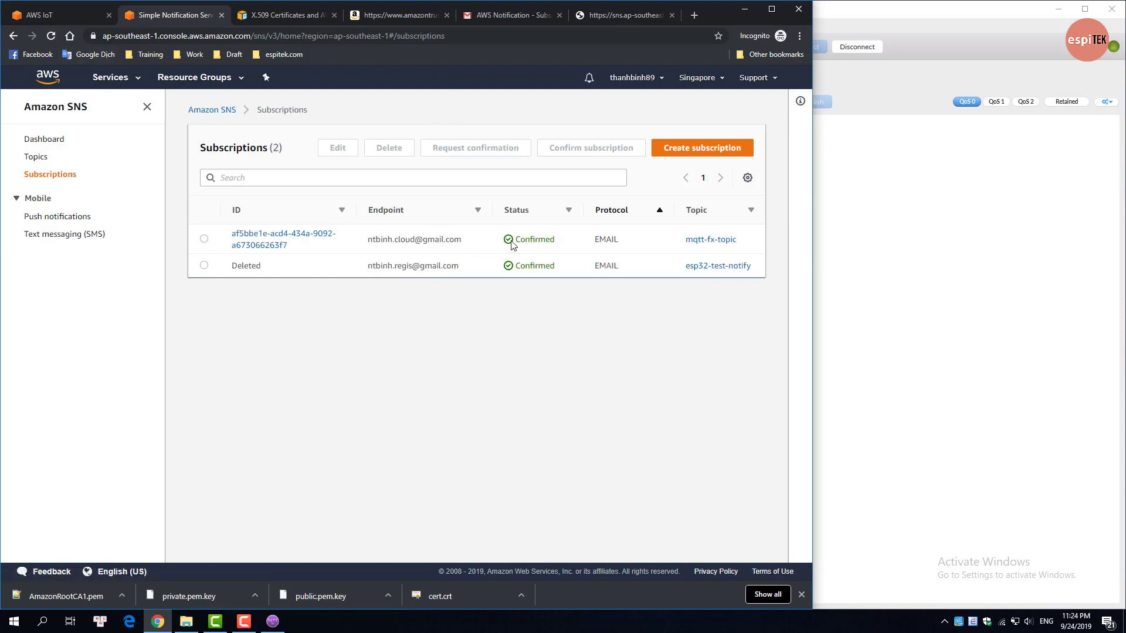
{"action": "left_click_drag", "start_coordinate": [520, 239], "coordinate": [562, 246]}
Step: Close the AWS services menu and narrow the browser to reveal MQTT.fx
{"action": "left_click", "coordinate": [71, 17]}
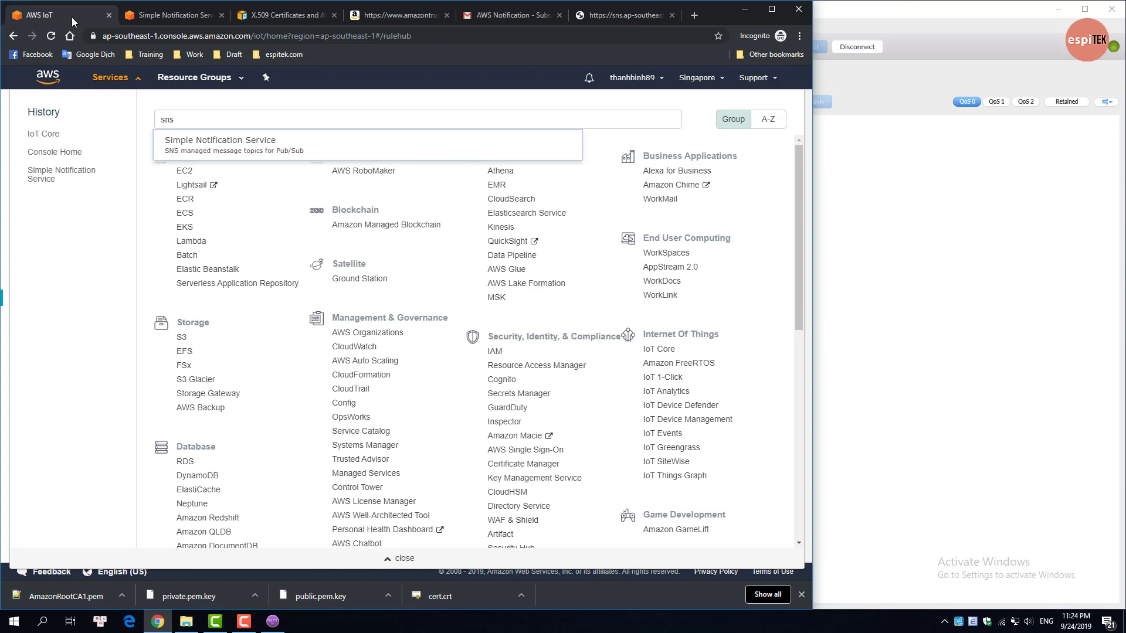
{"action": "left_click", "coordinate": [145, 85]}
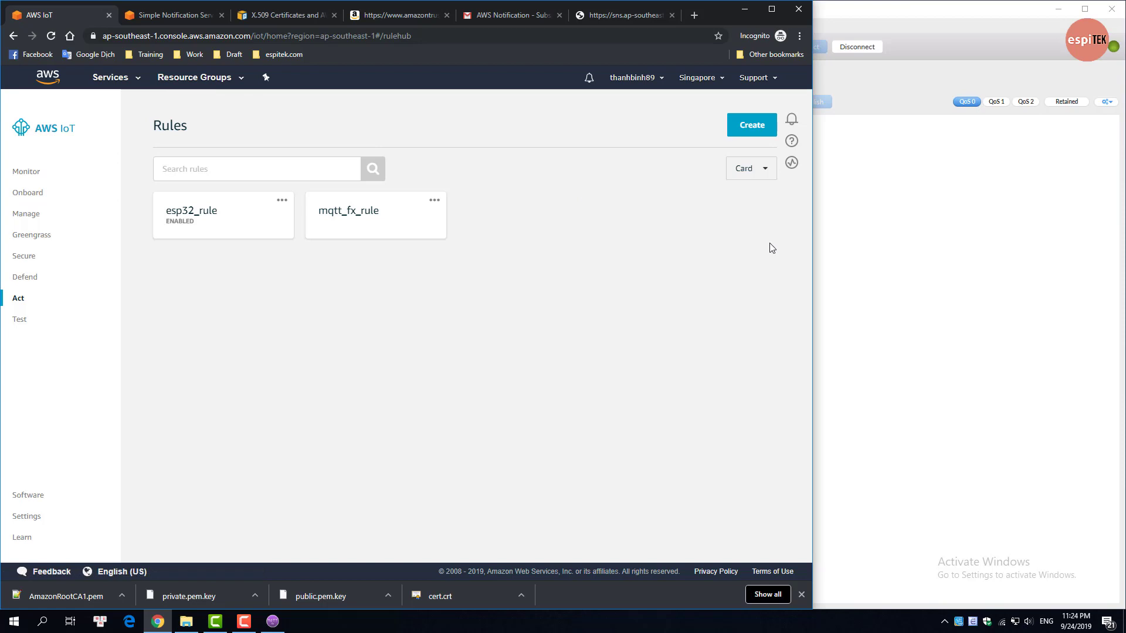
{"action": "left_click_drag", "start_coordinate": [812, 248], "coordinate": [553, 252]}
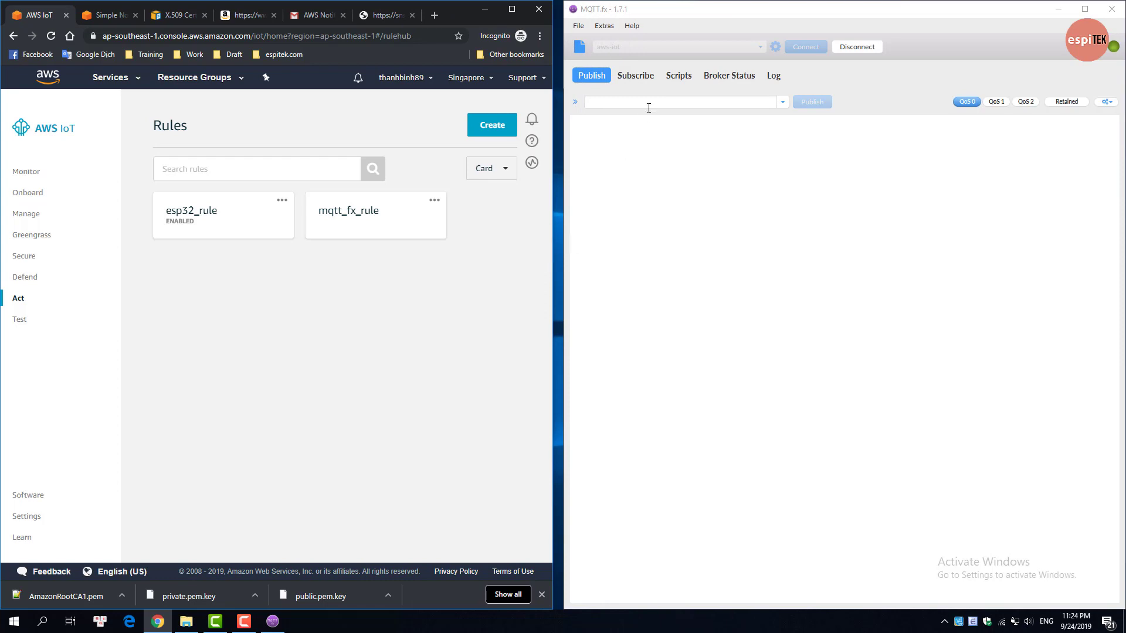
Step: Set the MQTT.fx publish topic to notifyTopic with payload 'Hello from MQTT FX'
{"action": "left_click", "coordinate": [648, 107]}
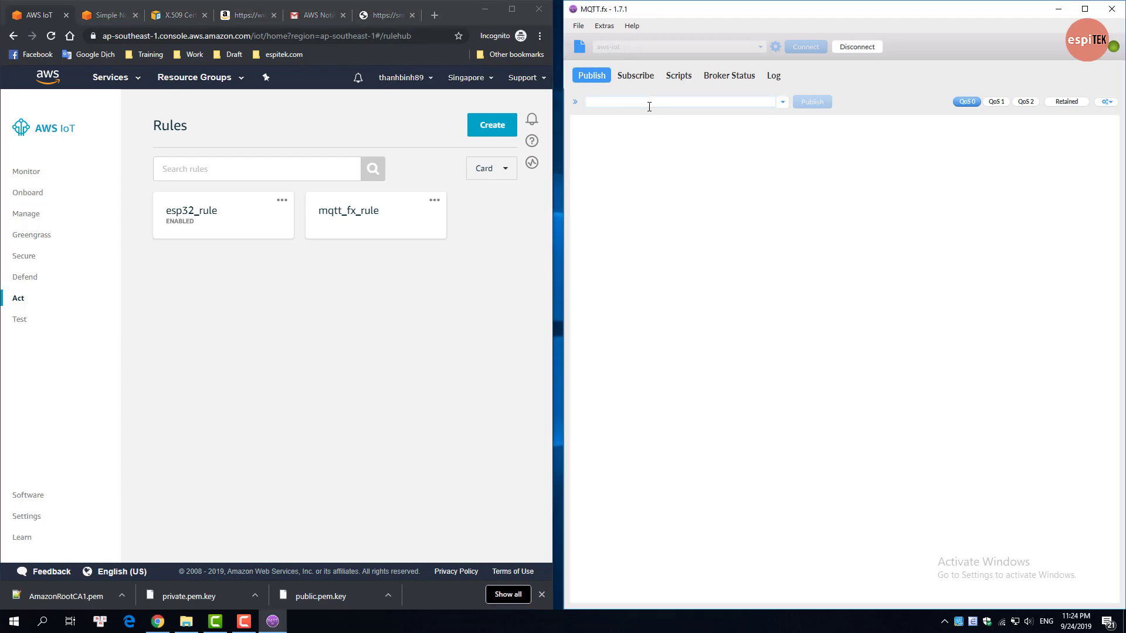
{"action": "type", "text": "notifyTopic"}
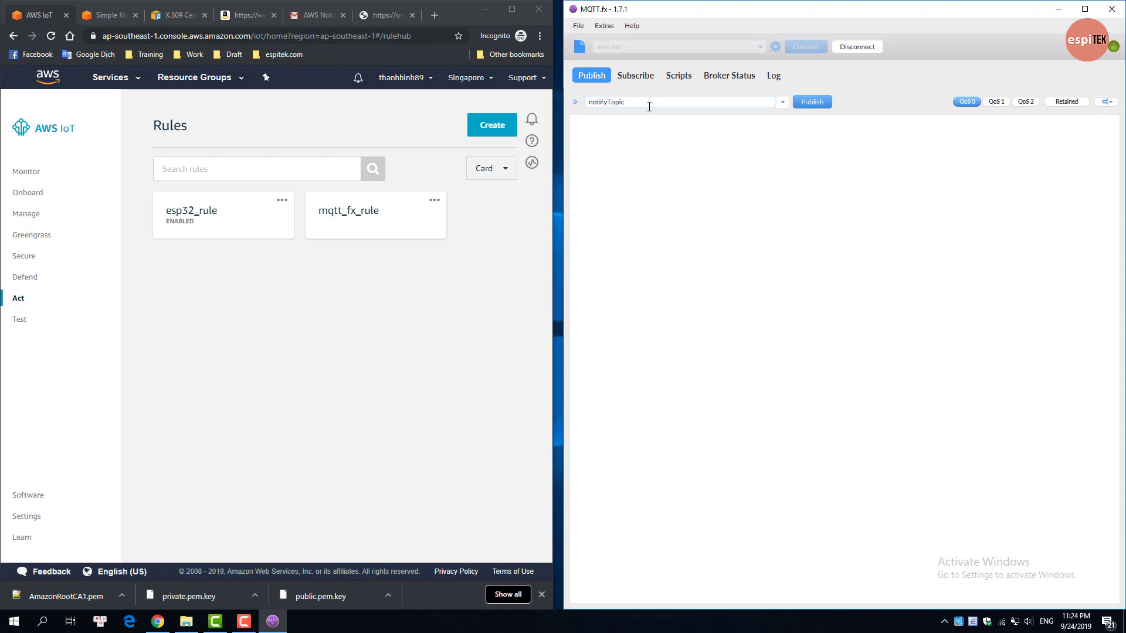
{"action": "left_click", "coordinate": [648, 136]}
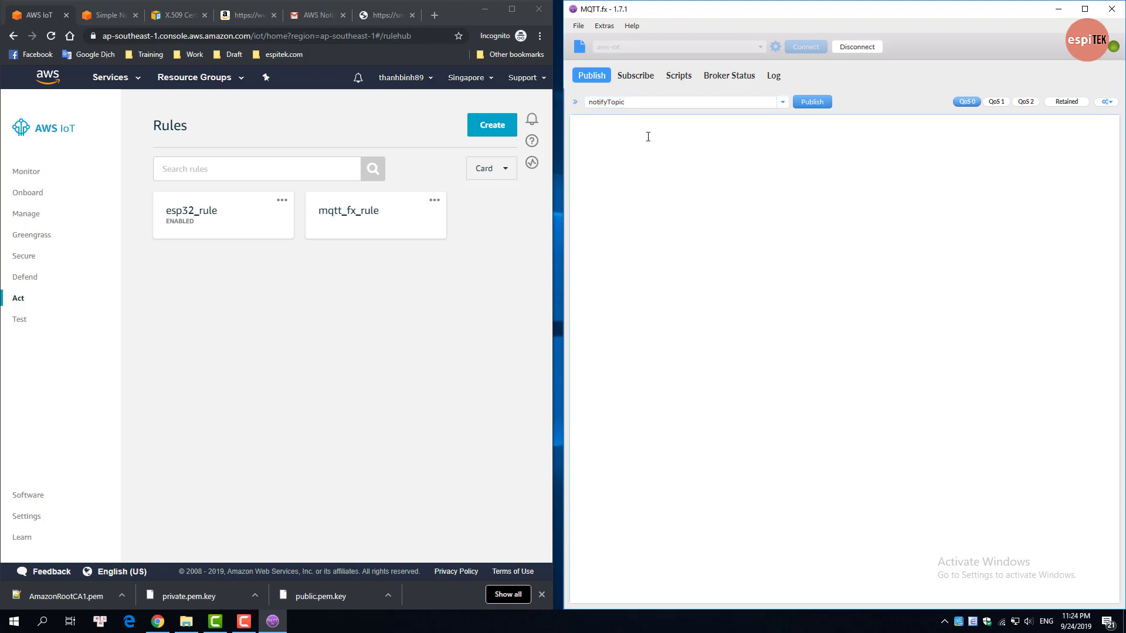
{"action": "type", "text": "Hello from MQTT FX"}
Step: Publish 'Hello from MQTT FX' and read the resulting AWS notification email in Gmail
{"action": "left_click", "coordinate": [811, 104]}
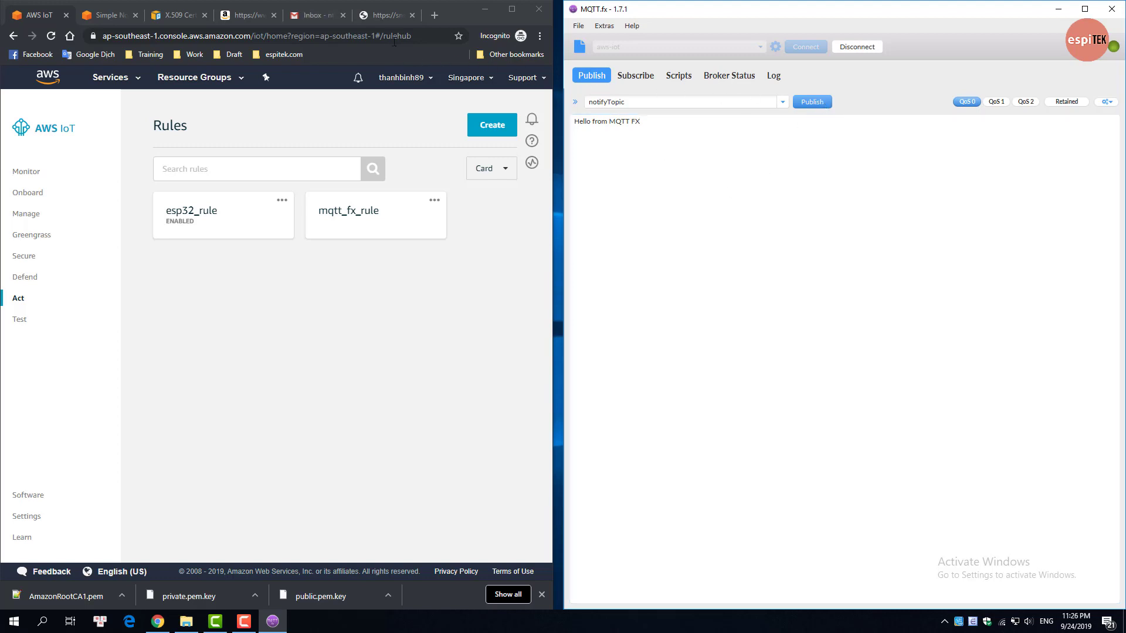
{"action": "left_click", "coordinate": [314, 17]}
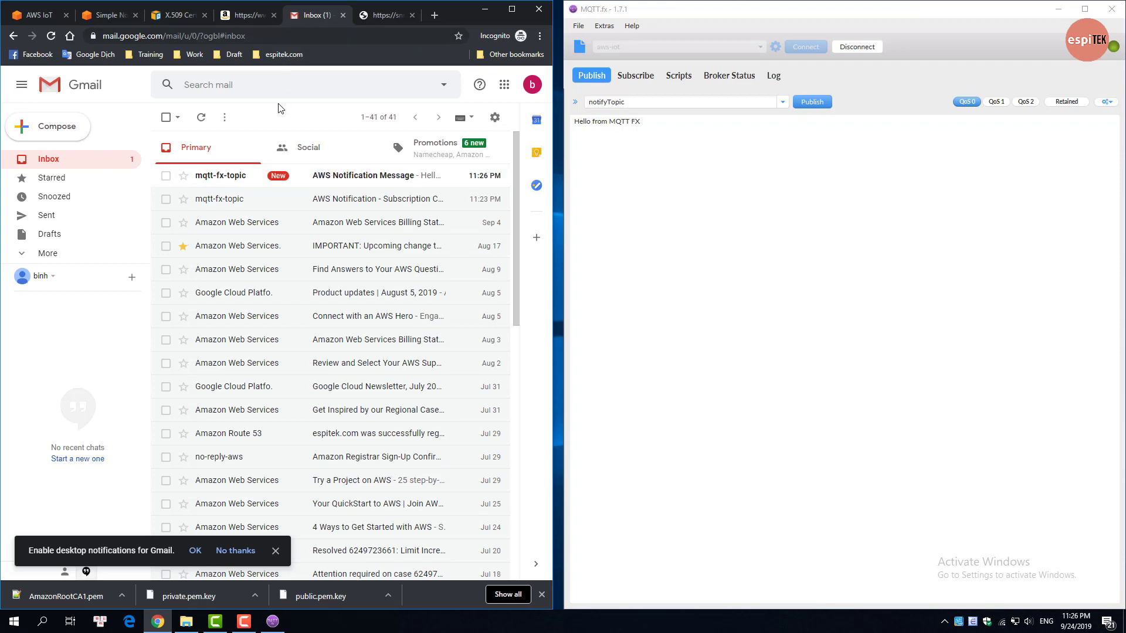
{"action": "left_click", "coordinate": [324, 177]}
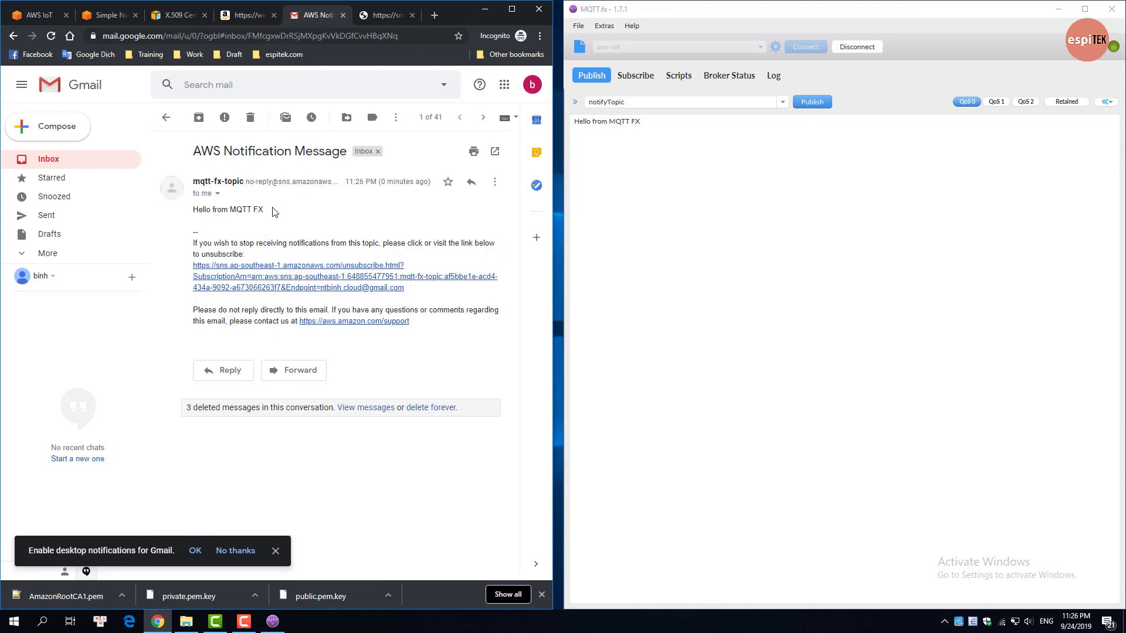
{"action": "left_click_drag", "start_coordinate": [265, 211], "coordinate": [192, 211]}
{"action": "left_click", "coordinate": [194, 212]}
Step: Publish the payload 123456789 and verify it arrives in the Gmail notification thread
{"action": "left_click", "coordinate": [647, 122]}
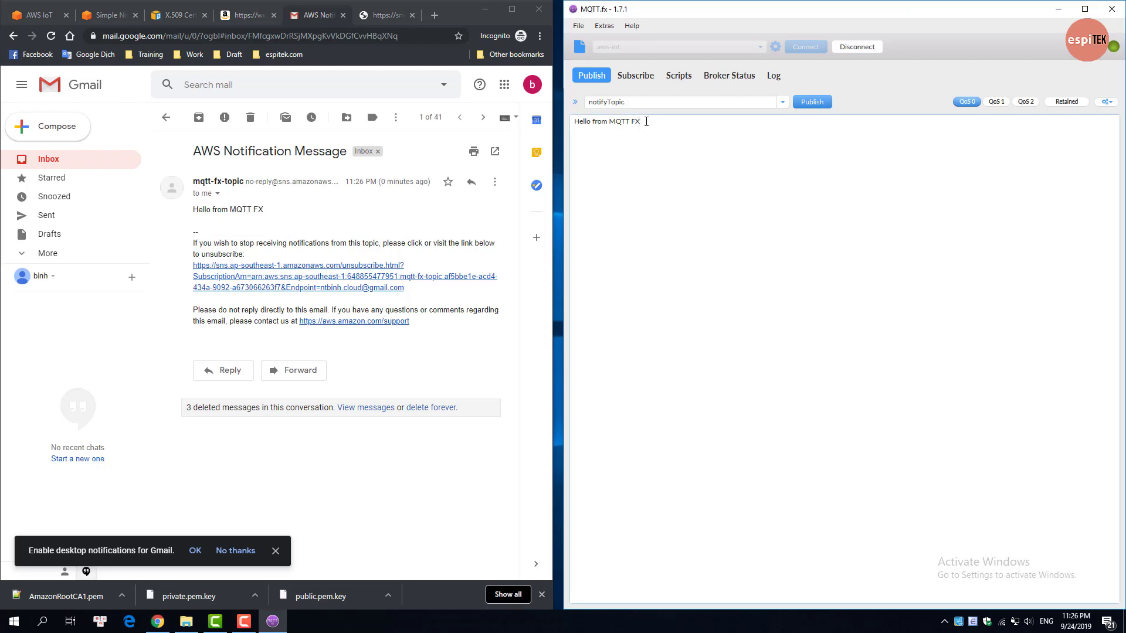
{"action": "key", "text": "ctrl+a"}
{"action": "type", "text": "123456789"}
{"action": "left_click", "coordinate": [809, 103]}
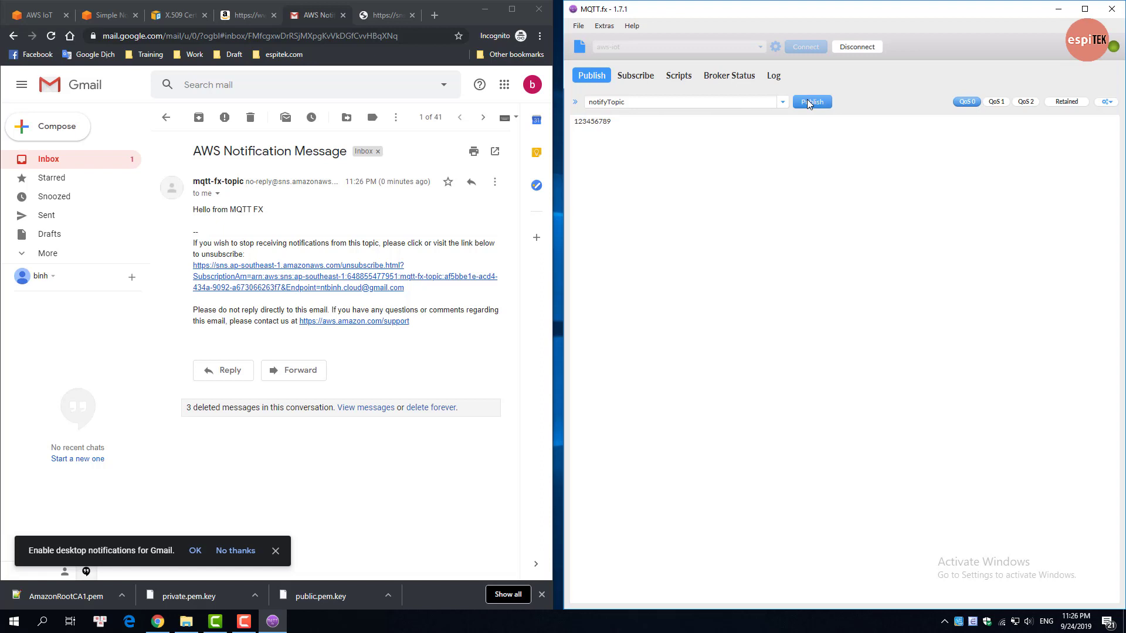
{"action": "left_click", "coordinate": [165, 118]}
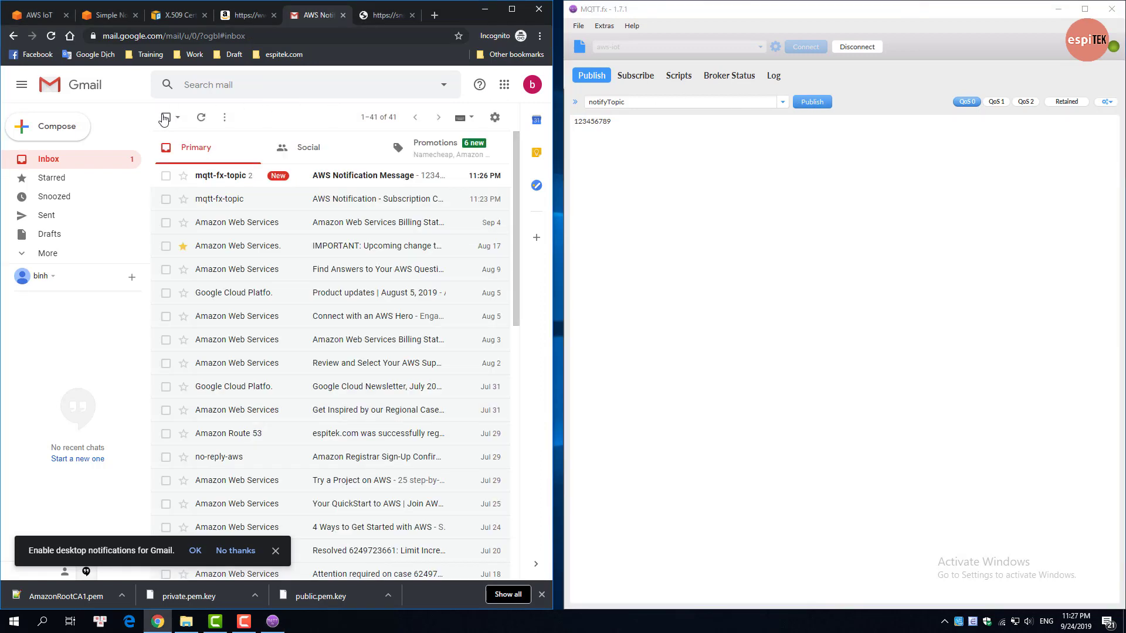
{"action": "left_click", "coordinate": [328, 177]}
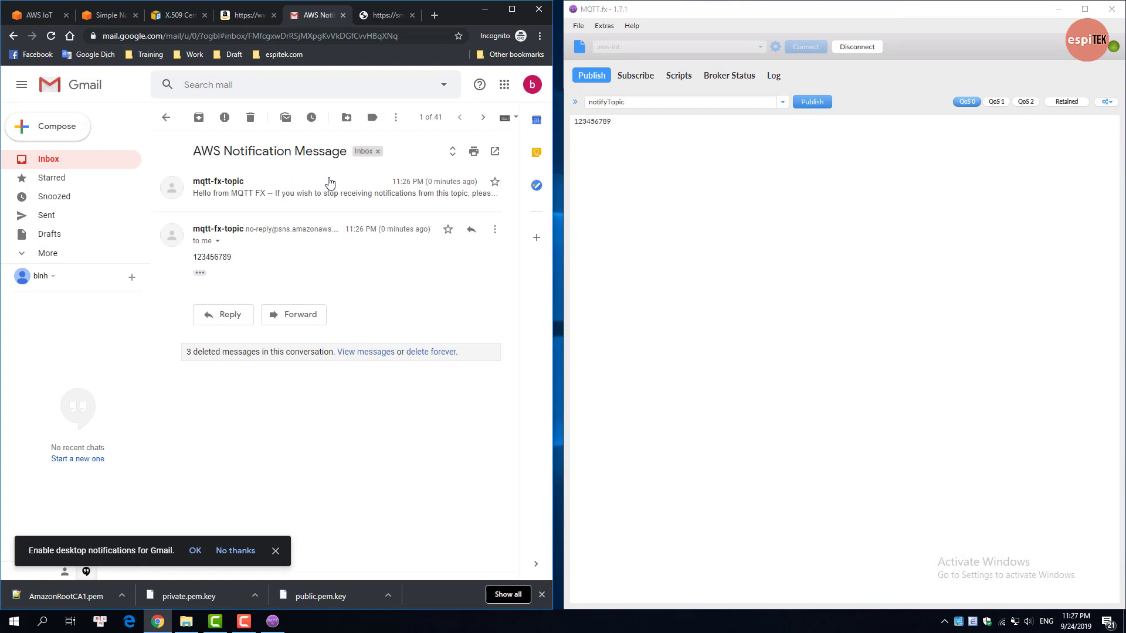
{"action": "double_click", "coordinate": [221, 256]}
{"action": "left_click", "coordinate": [222, 257]}
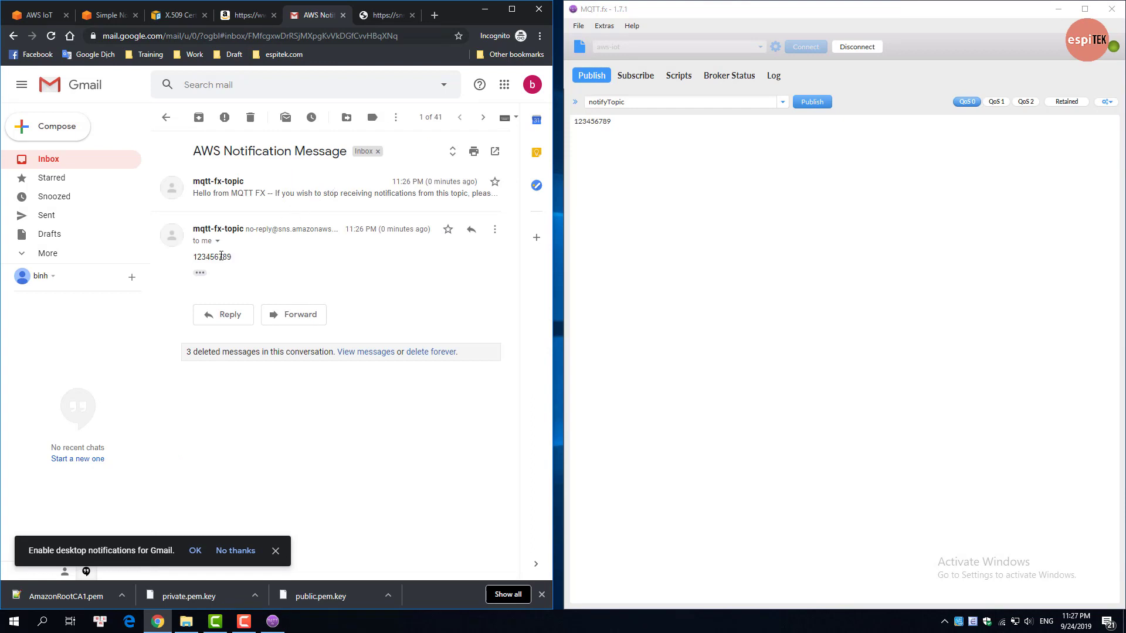